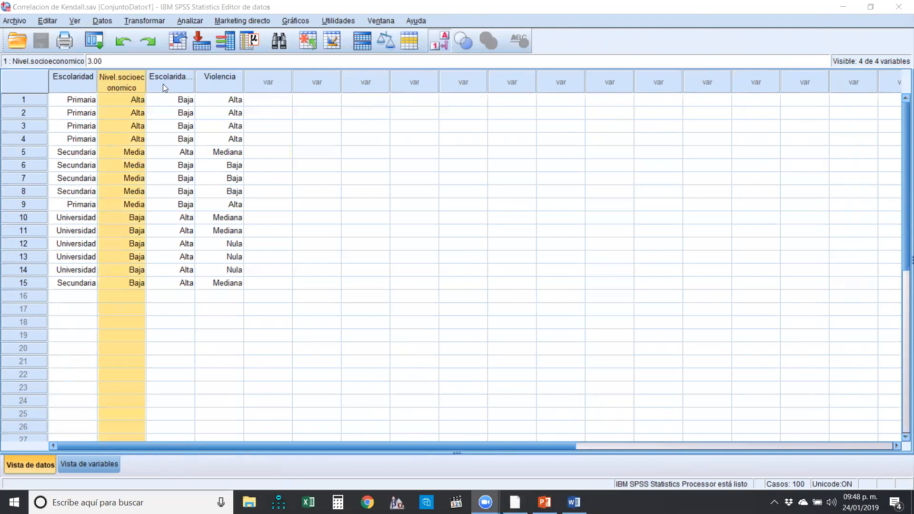
Switch to the Correlacion de Kendall.pptx presentation in PowerPoint and display slide 7, "Criterio de decisión"
mouse_move(545, 501)
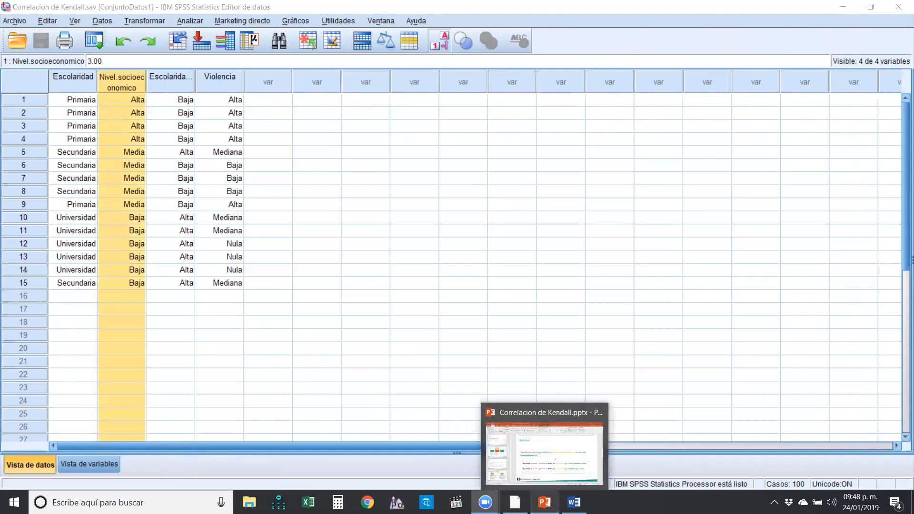
left_click(544, 453)
scroll(171, 275, "up", 5)
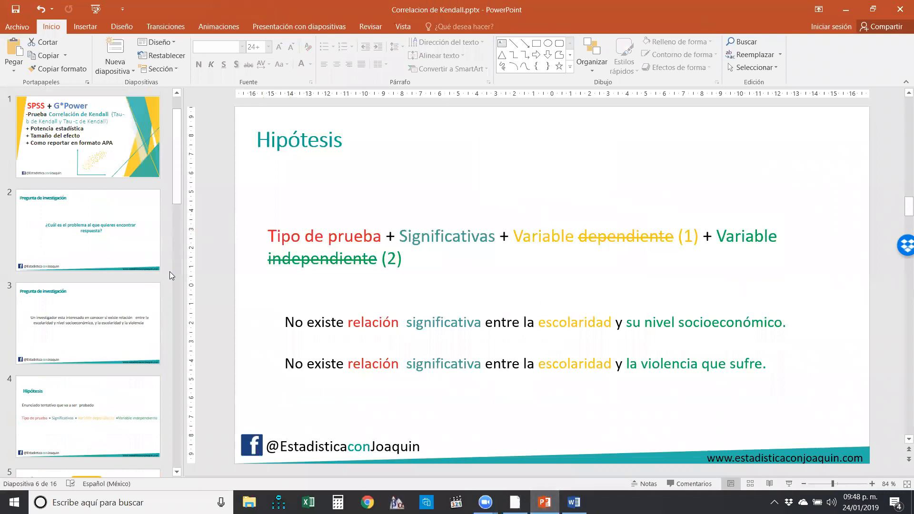
scroll(171, 275, "down", 6)
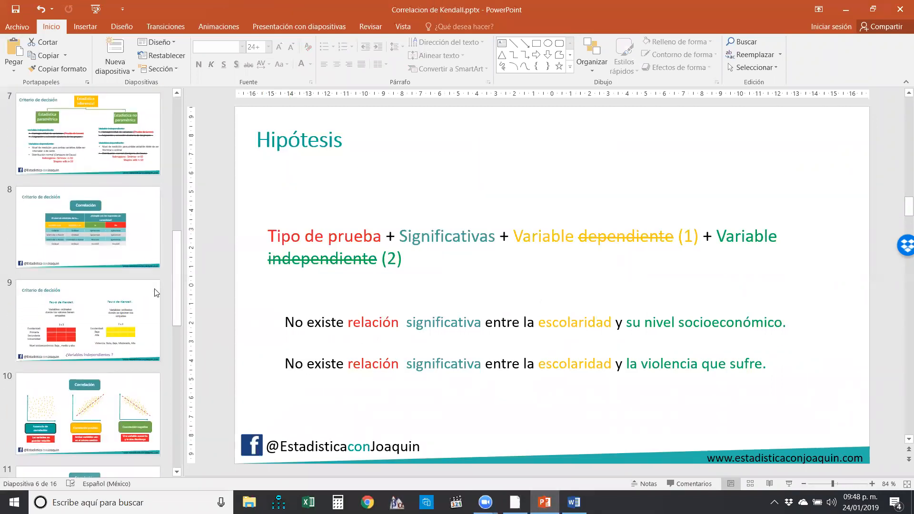
left_click(90, 136)
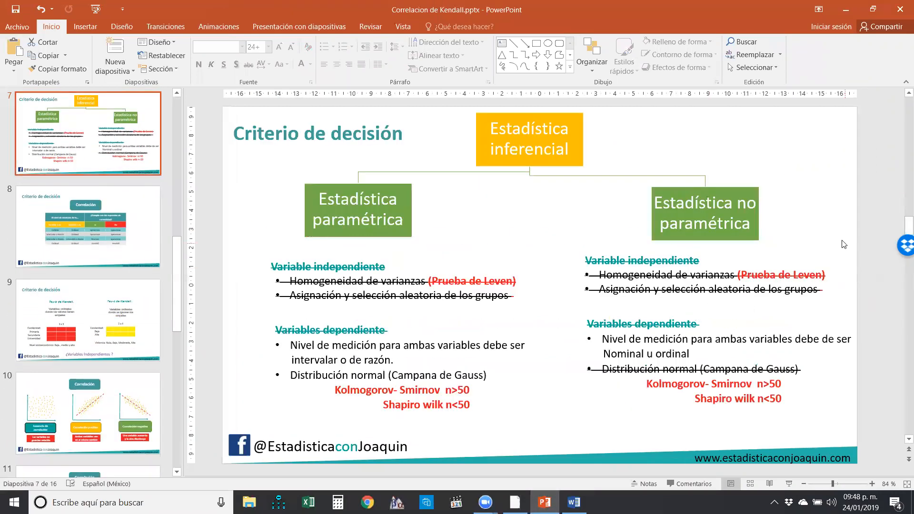
Review the struck-through normal distribution criterion under "Estadística no paramétrica", then return to the SPSS data editor
left_click_drag(638, 368, 805, 399)
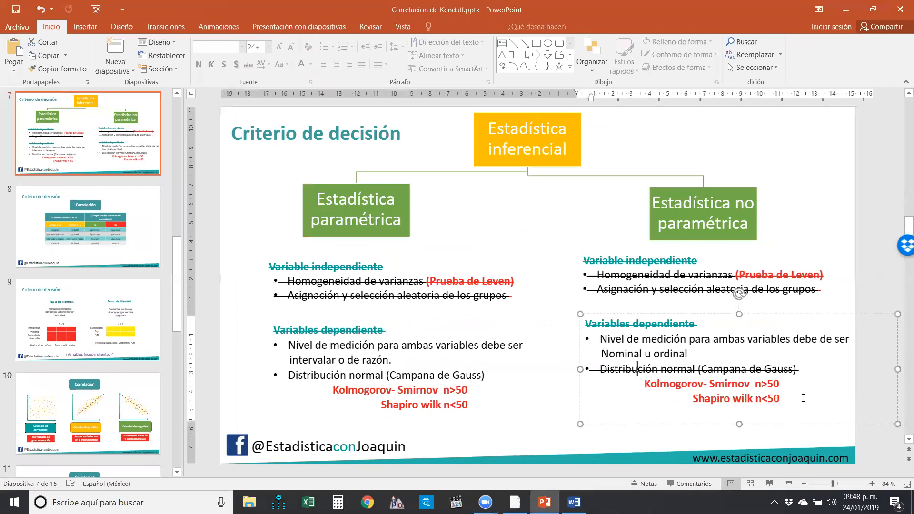
left_click(865, 232)
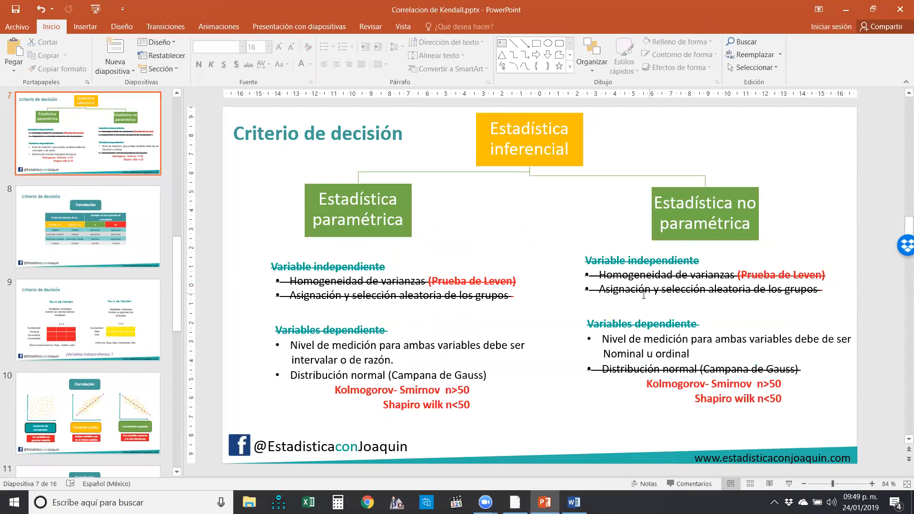
left_click_drag(599, 370, 746, 370)
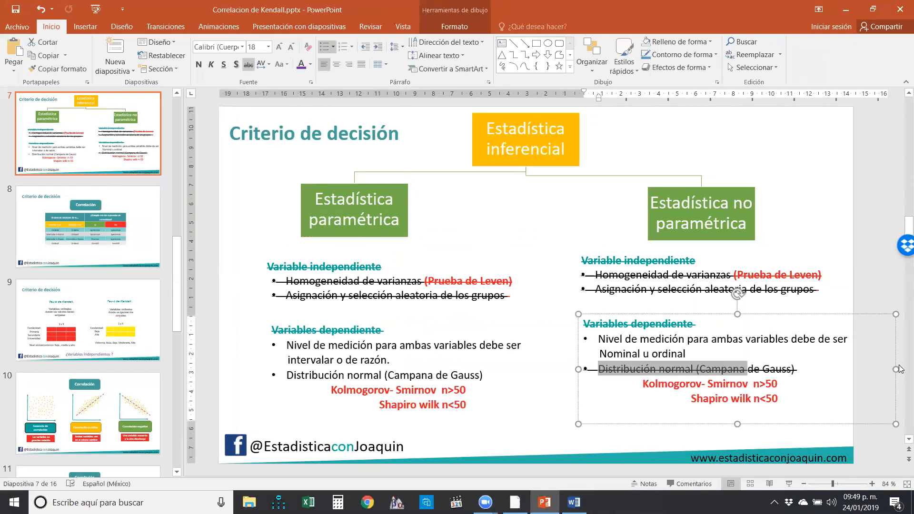
mouse_move(896, 369)
left_mouse_down()
mouse_move(858, 367)
mouse_move(904, 375)
left_mouse_up()
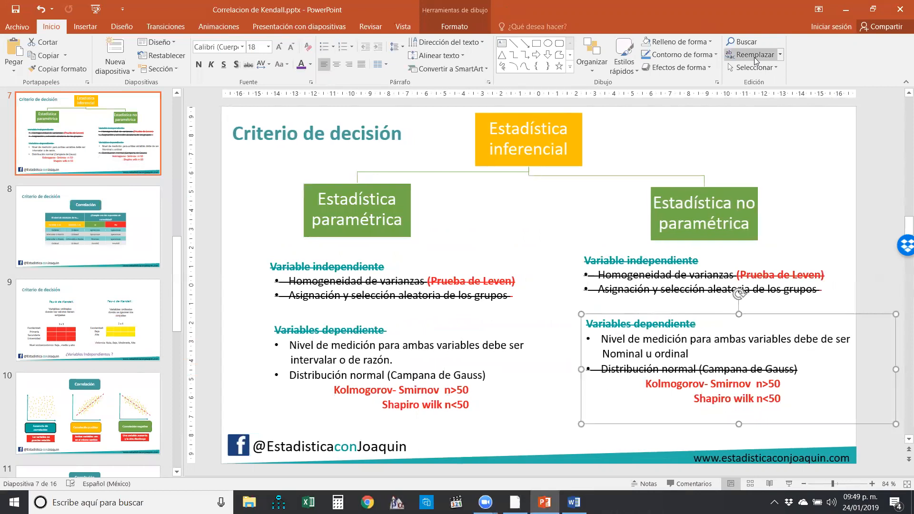
left_click(851, 13)
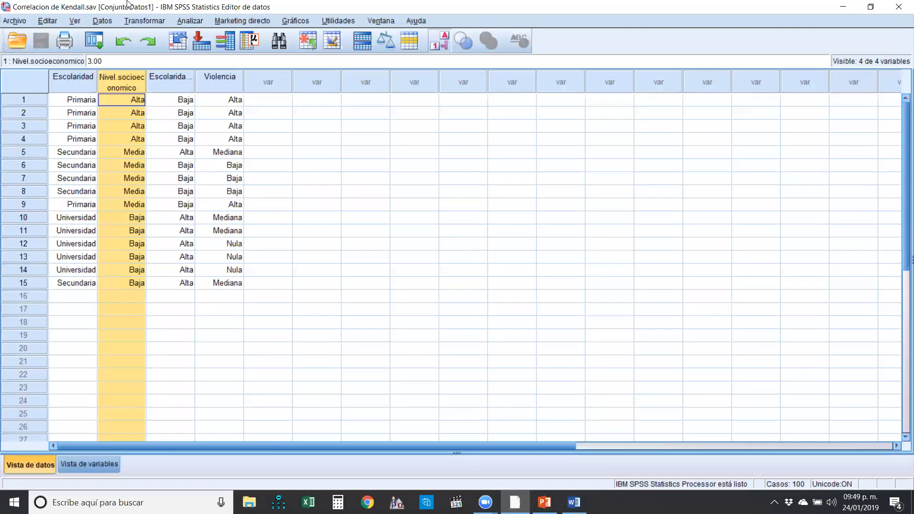
Start an Explore analysis with Escolaridad, Nivel.socioeconomico, Escolaridad.2 and Violencia as the dependent variables
left_click(202, 22)
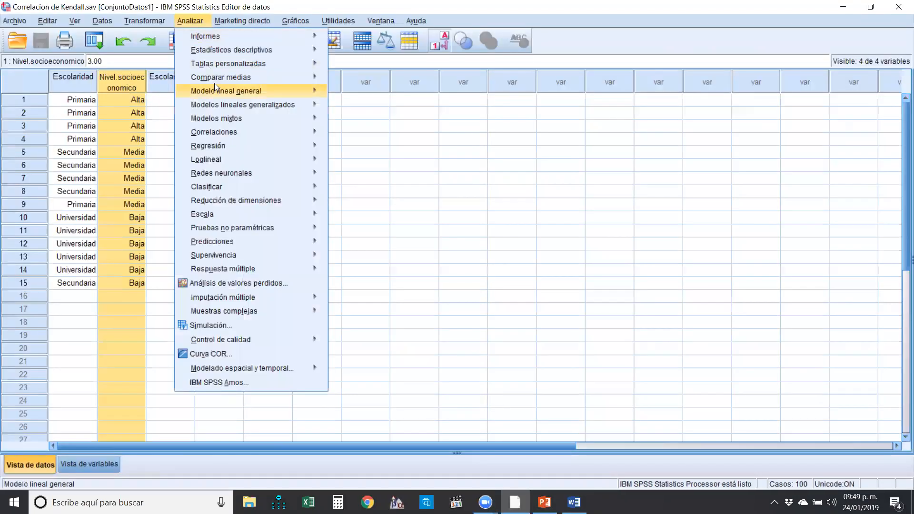
mouse_move(214, 83)
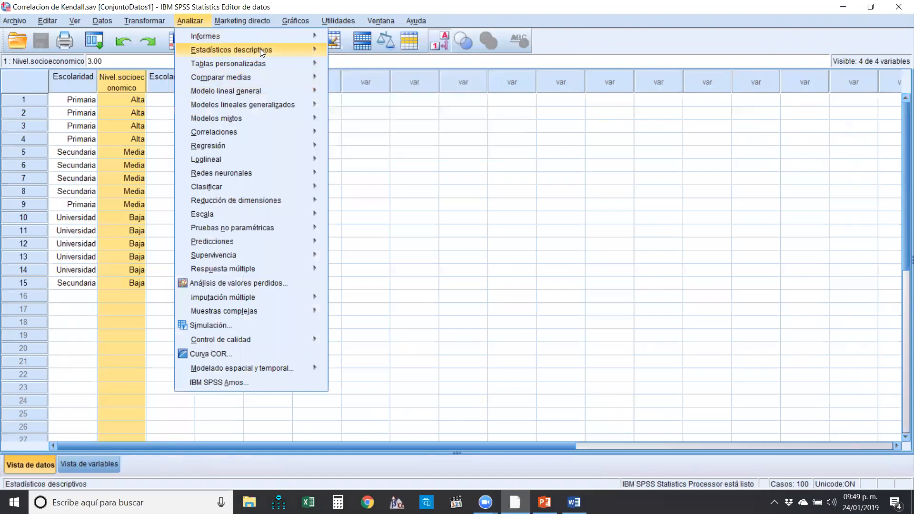
mouse_move(260, 48)
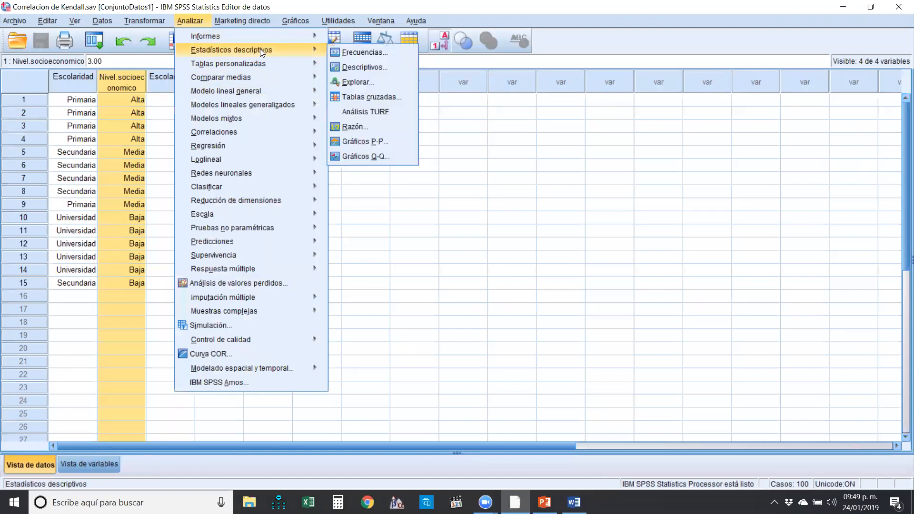
left_click(354, 82)
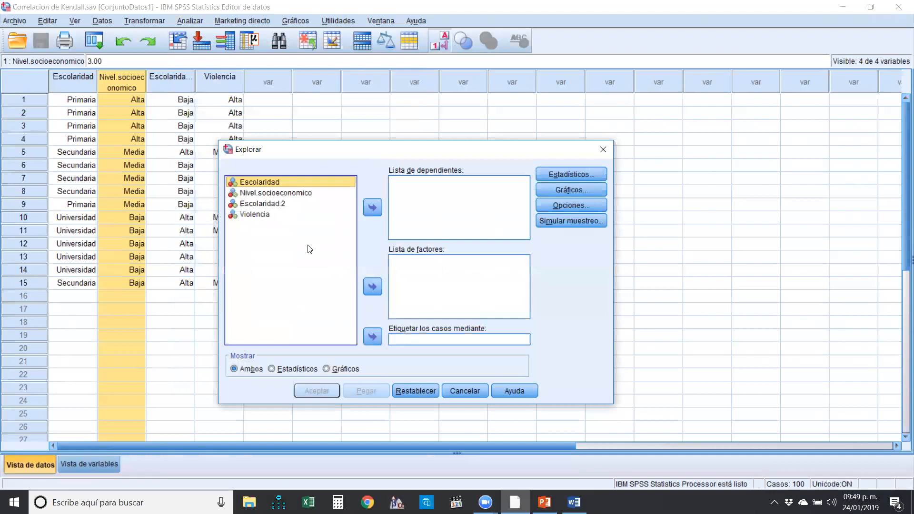
key("shift+Down")
key("shift+Down")
key("shift+Down")
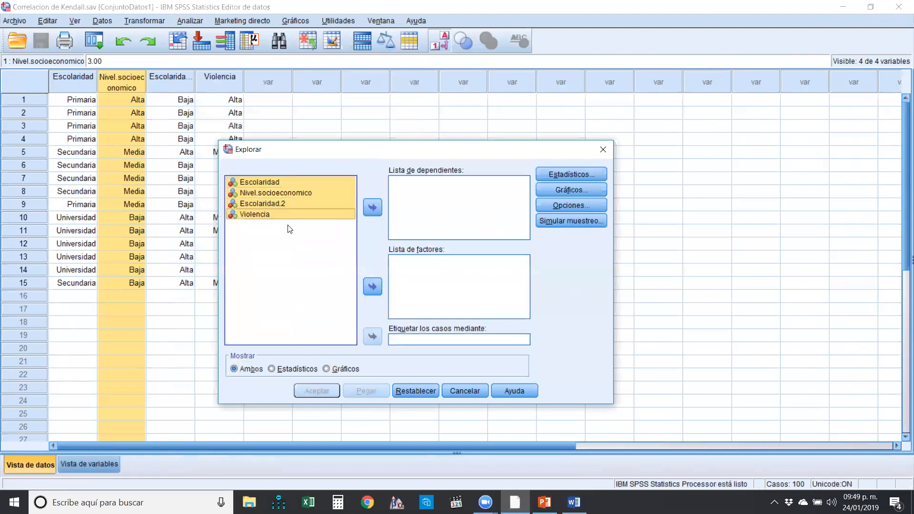
left_click(373, 208)
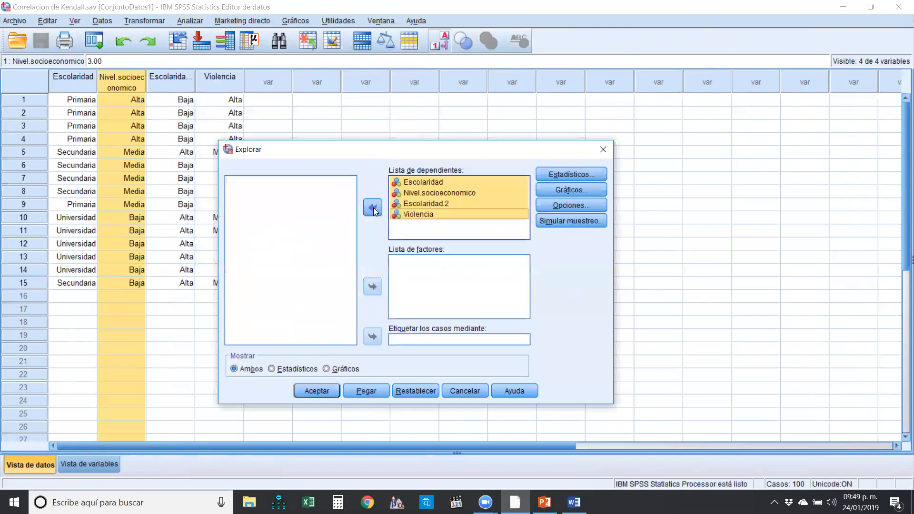
Set the Explore plots to include normality plots with tests and a histogram, without the stem-and-leaf plot
left_click(589, 189)
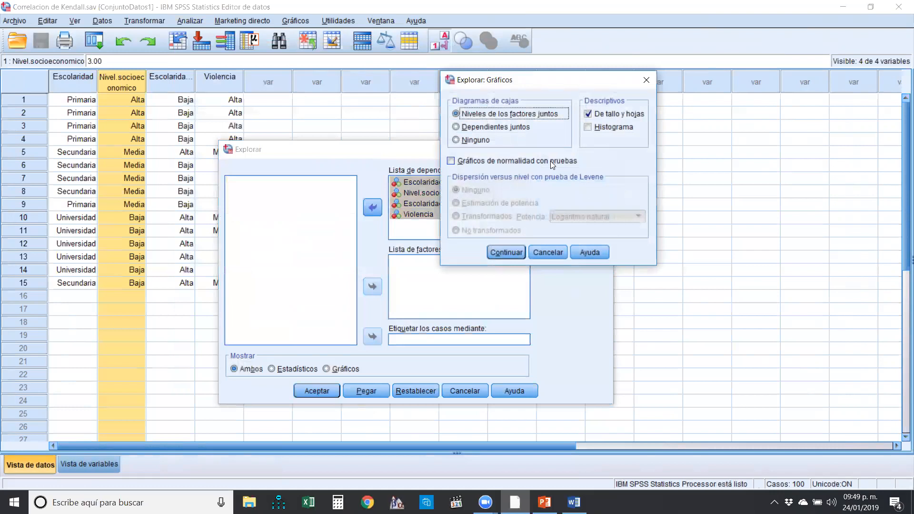
left_click(551, 161)
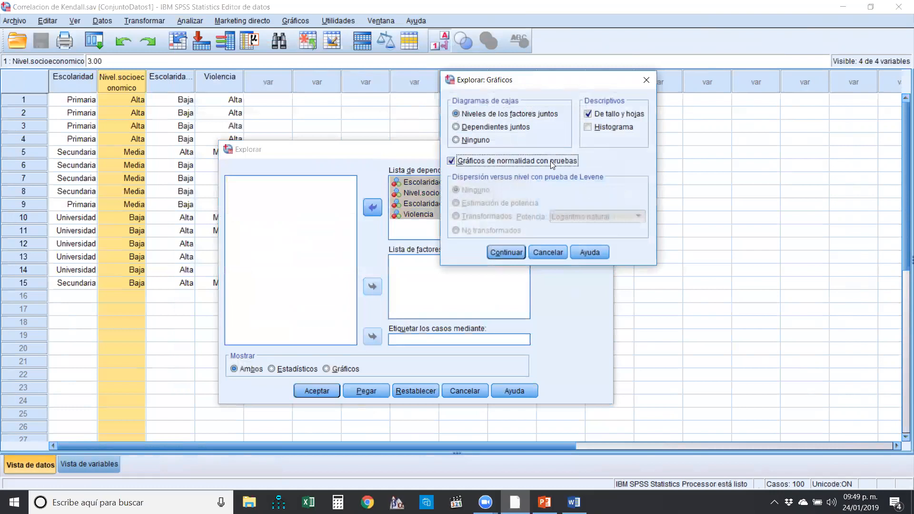
left_click(588, 114)
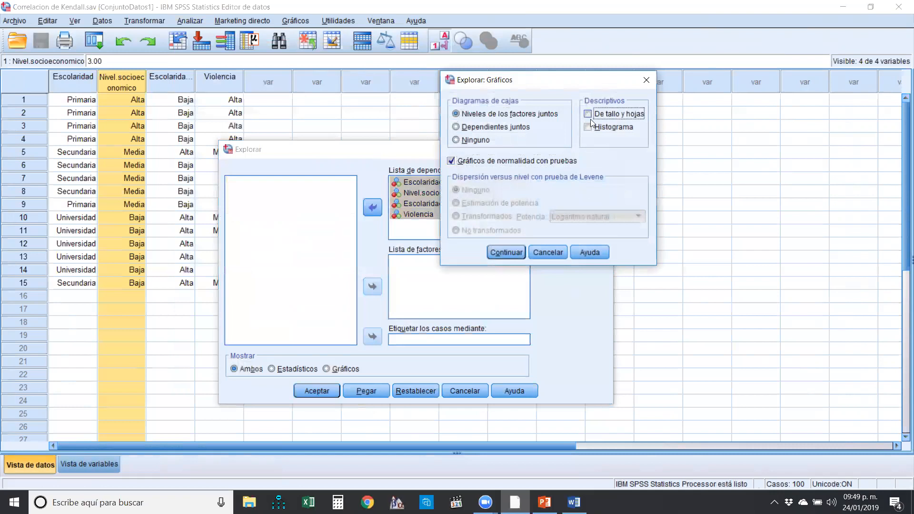
left_click(606, 130)
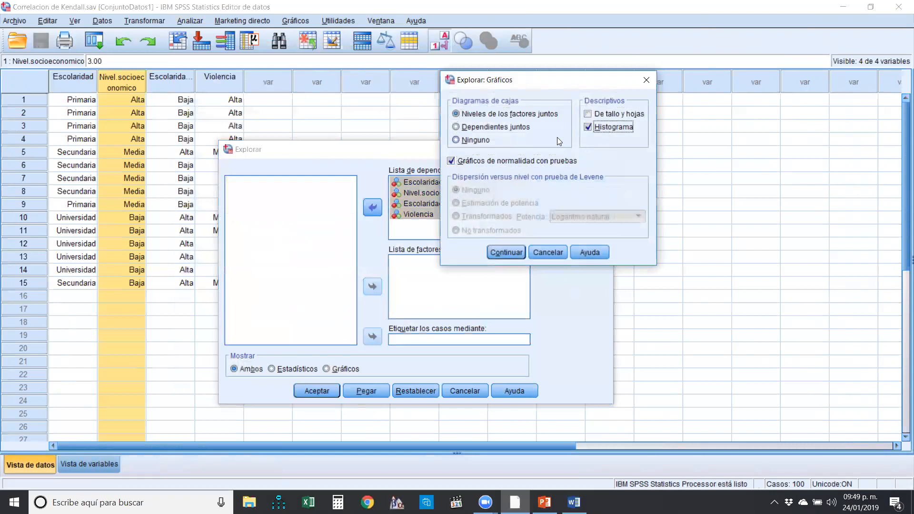
left_click(501, 254)
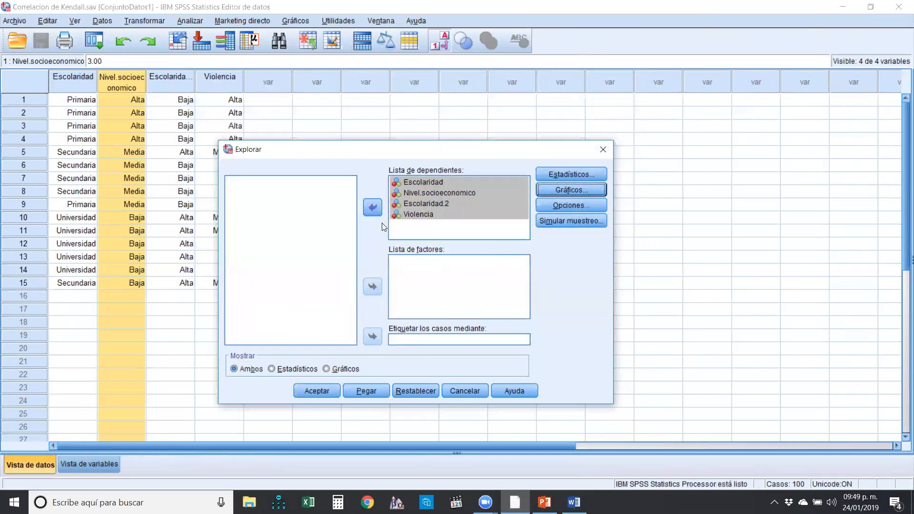
Run the Explore analysis and maximize the results viewer window
left_click_drag(400, 154, 491, 144)
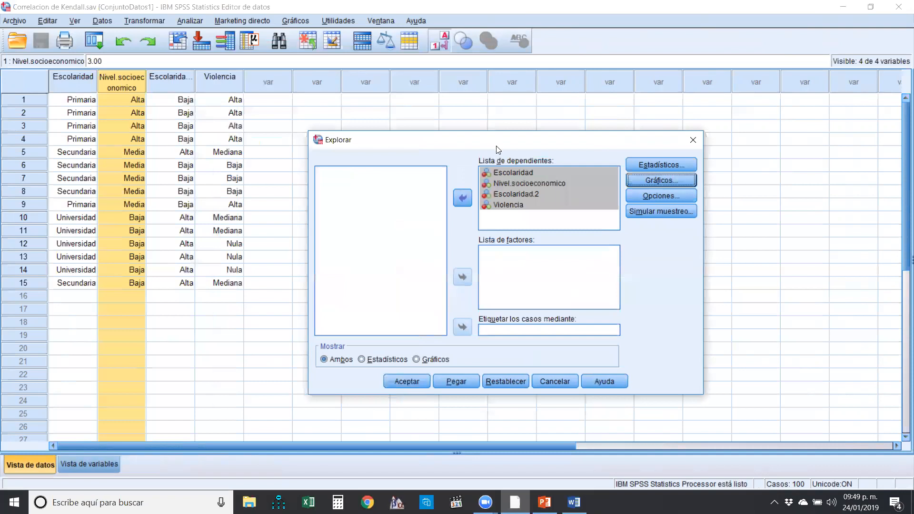
left_click_drag(483, 138, 481, 132)
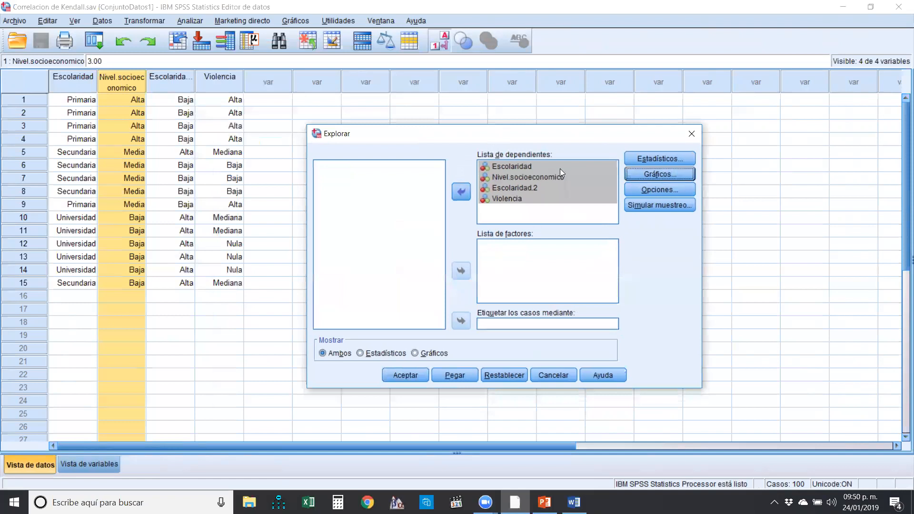
left_click_drag(548, 142, 517, 135)
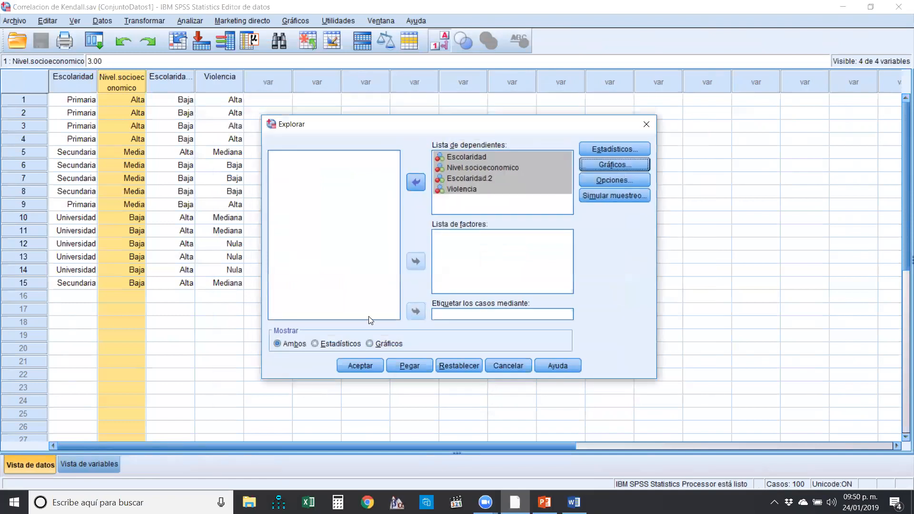
left_click(370, 369)
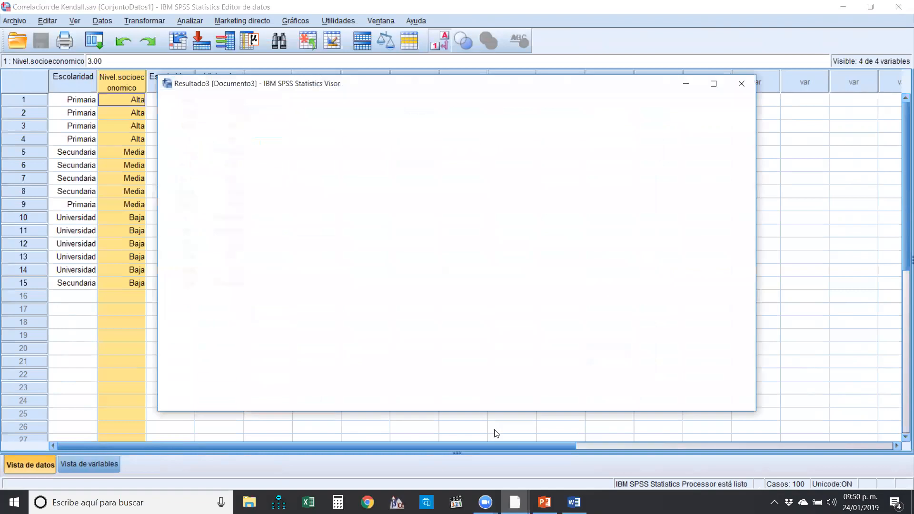
double_click(439, 84)
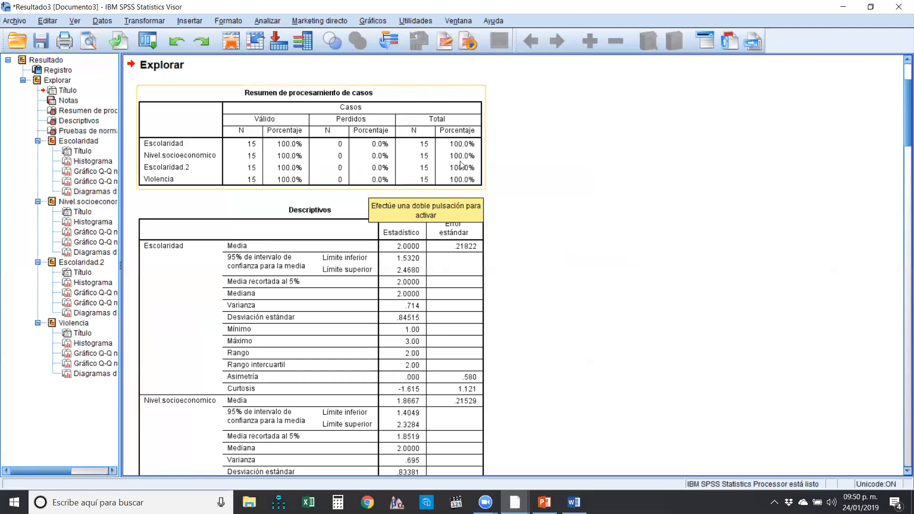
Examine the Descriptivos and Pruebas de normalidad tables in the Explore output, and select the normality tests table
scroll(448, 179, "down", 3)
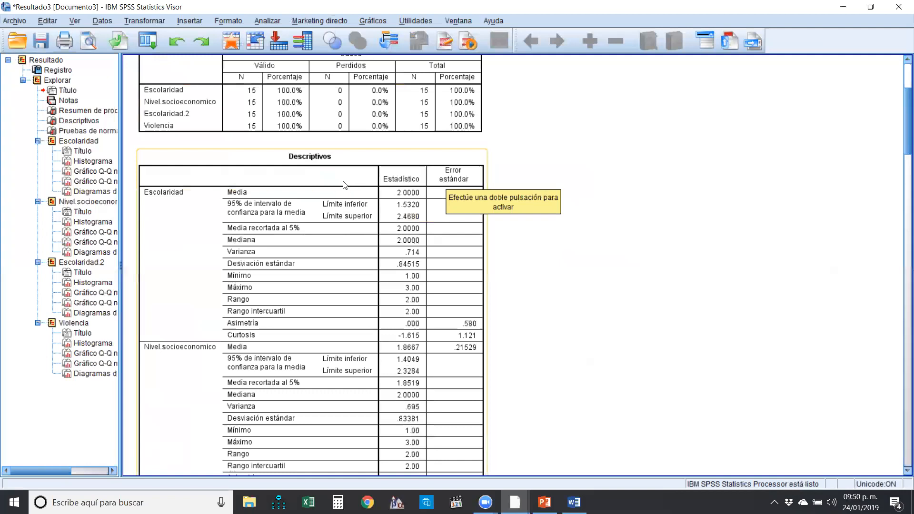
scroll(345, 185, "down", 5)
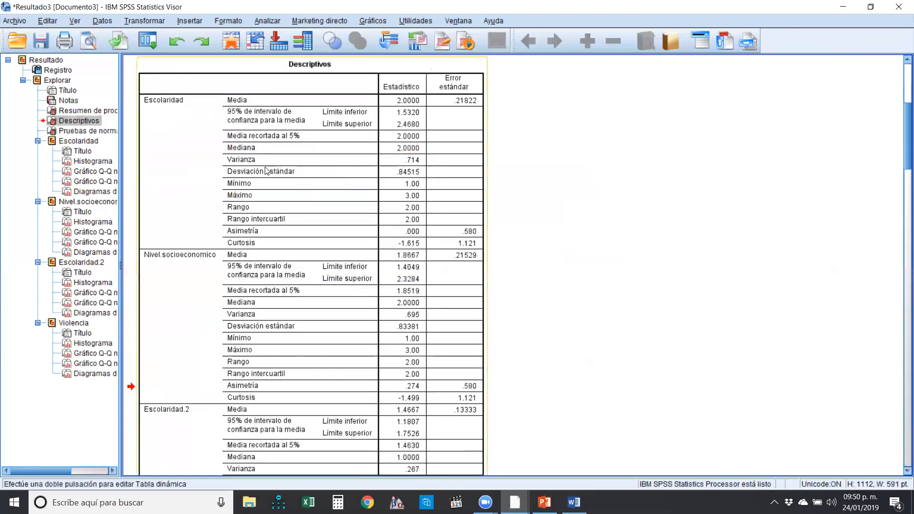
scroll(304, 194, "down", 20)
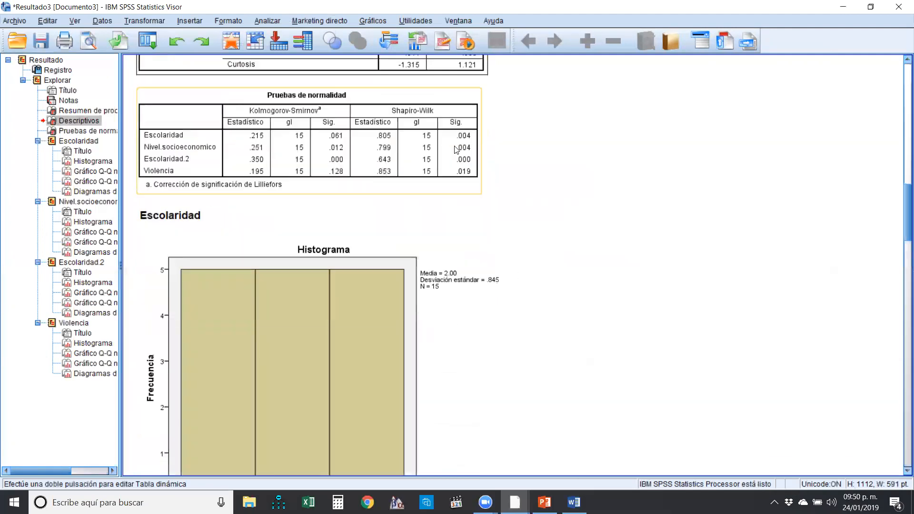
scroll(403, 171, "down", 15)
scroll(403, 174, "down", 3)
scroll(399, 179, "up", 20)
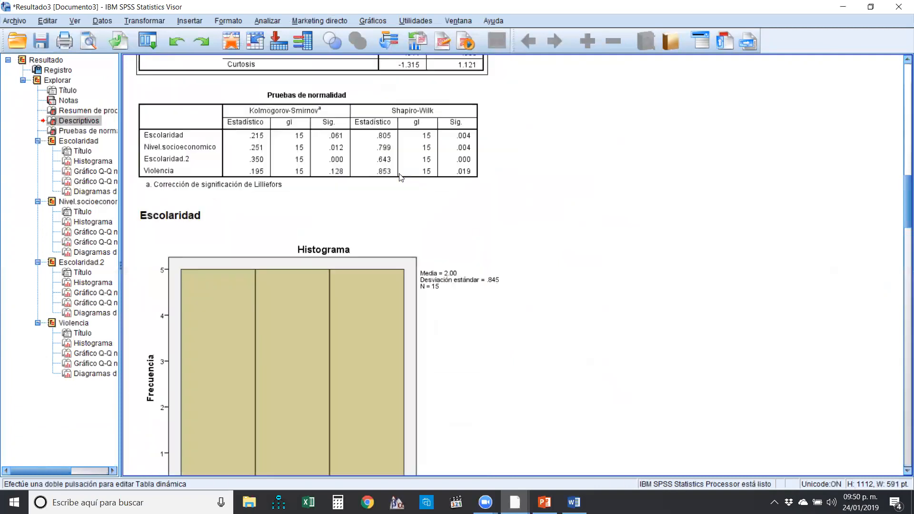
left_click(363, 295)
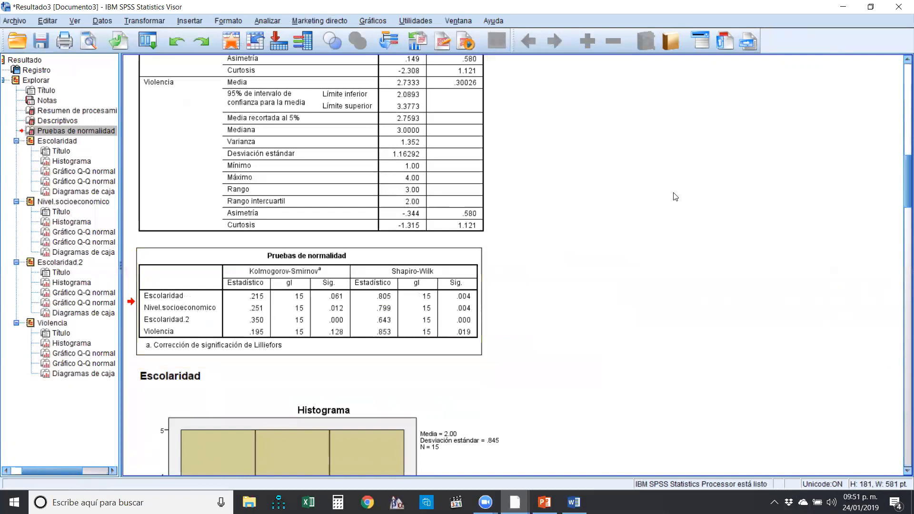
Mark the Shapiro-Wilk significance values of the four variables with red freehand annotations, clearing the markings after each explanation
mouse_move(454, 324)
left_mouse_down()
mouse_move(472, 325)
mouse_move(475, 302)
left_mouse_up()
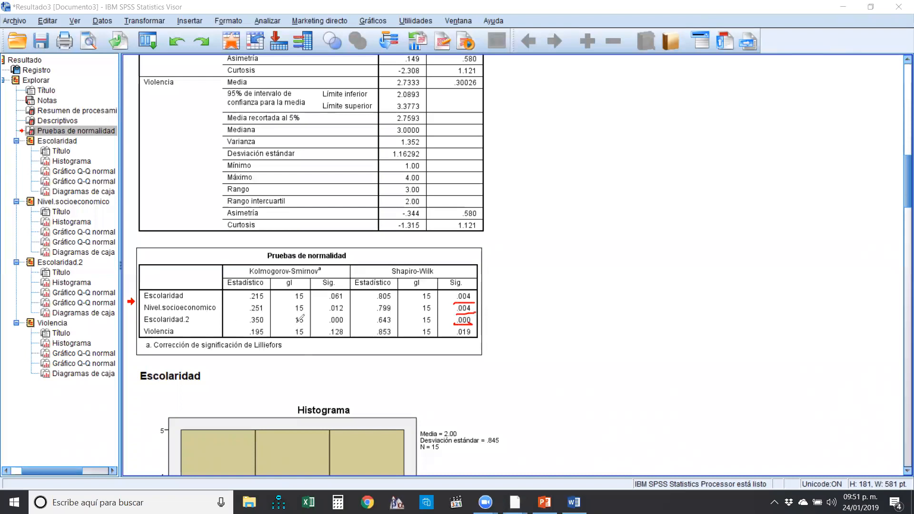
left_click_drag(453, 337, 476, 337)
mouse_move(479, 294)
left_mouse_down()
mouse_move(469, 352)
mouse_move(456, 285)
mouse_move(479, 287)
left_mouse_up()
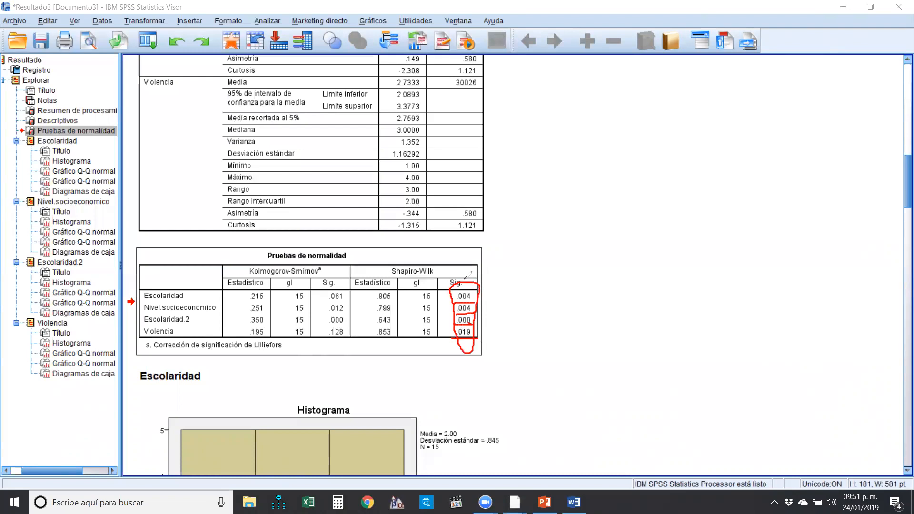
left_click(660, 77)
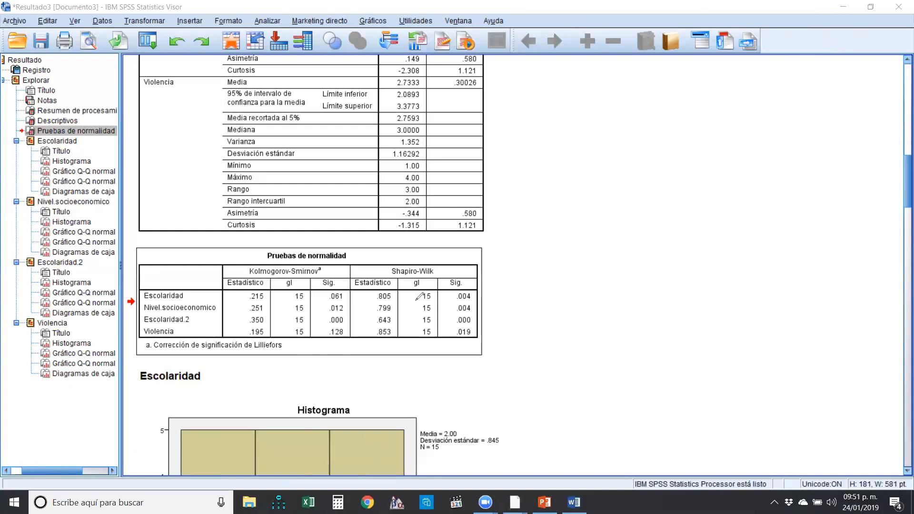
mouse_move(446, 288)
left_mouse_down()
mouse_move(442, 329)
mouse_move(495, 344)
mouse_move(448, 248)
mouse_move(449, 296)
left_mouse_up()
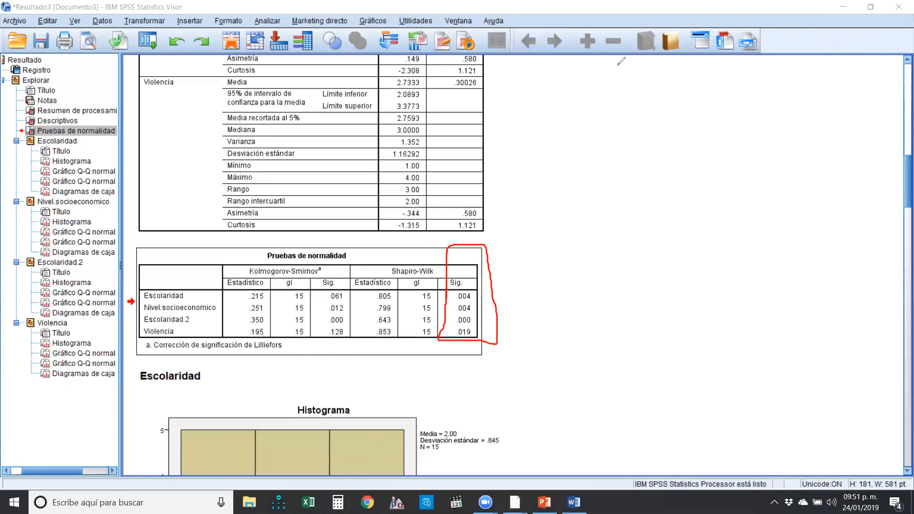
left_click(510, 100)
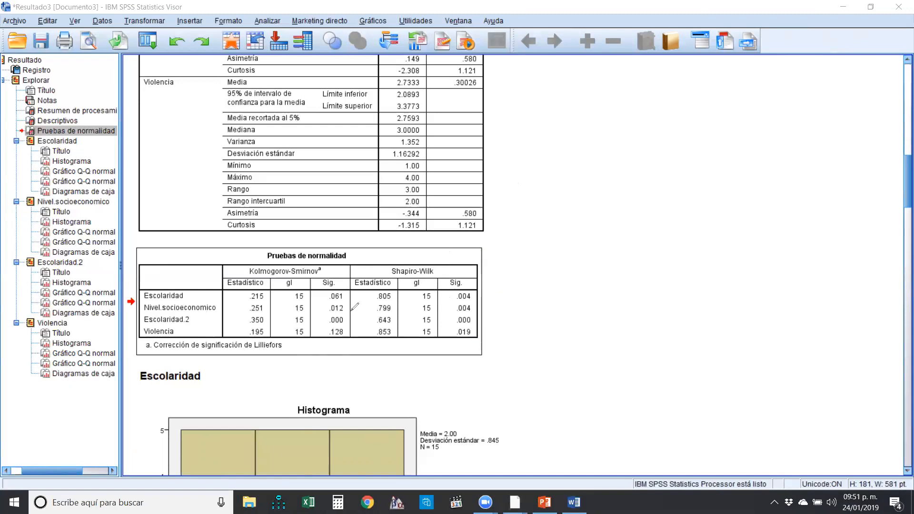
Circle the Kolmogorov-Smirnov significance of Violencia and cross out that test's columns in red freehand, clearing the markings at the end
mouse_move(326, 338)
left_mouse_down()
mouse_move(349, 328)
mouse_move(332, 326)
mouse_move(329, 336)
left_mouse_up()
left_click_drag(301, 251, 237, 318)
left_click_drag(234, 269, 291, 335)
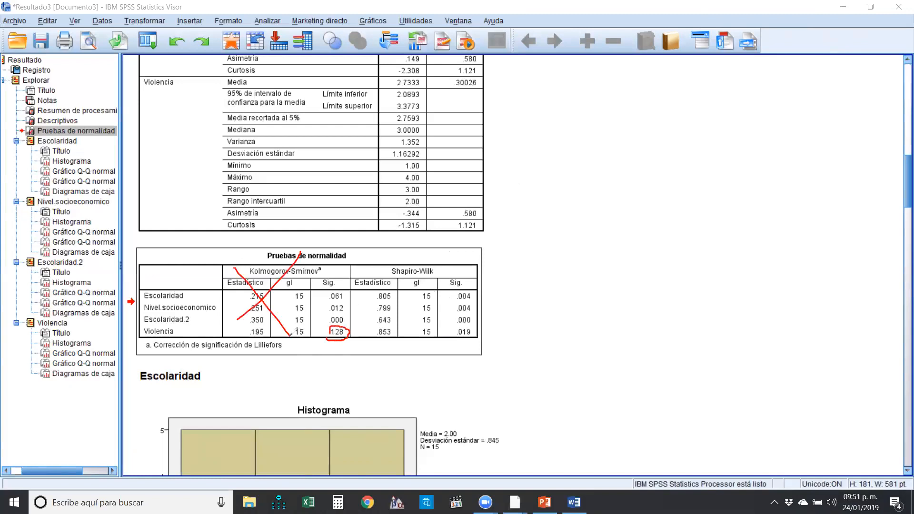
left_click(547, 83)
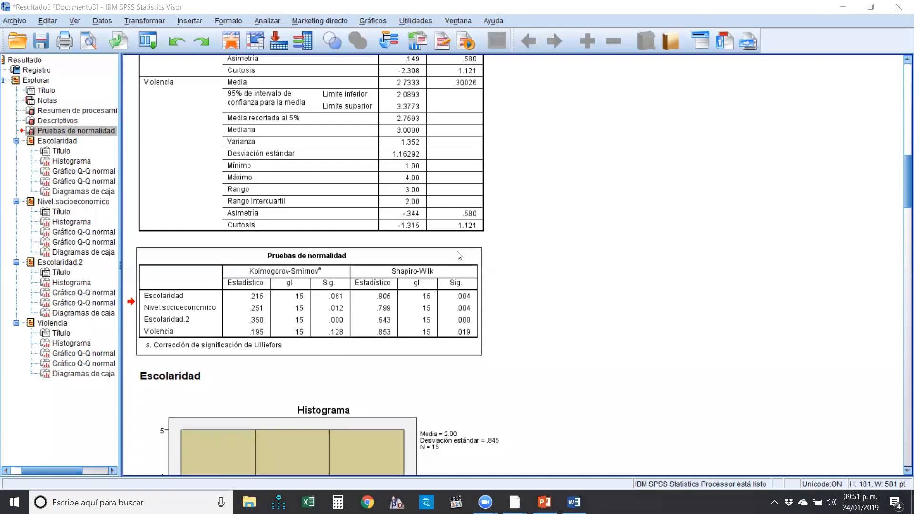
Examine the histograms, Q-Q plots and box plots of the four variables in the Explore output
scroll(459, 255, "down", 15)
scroll(445, 264, "down", 10)
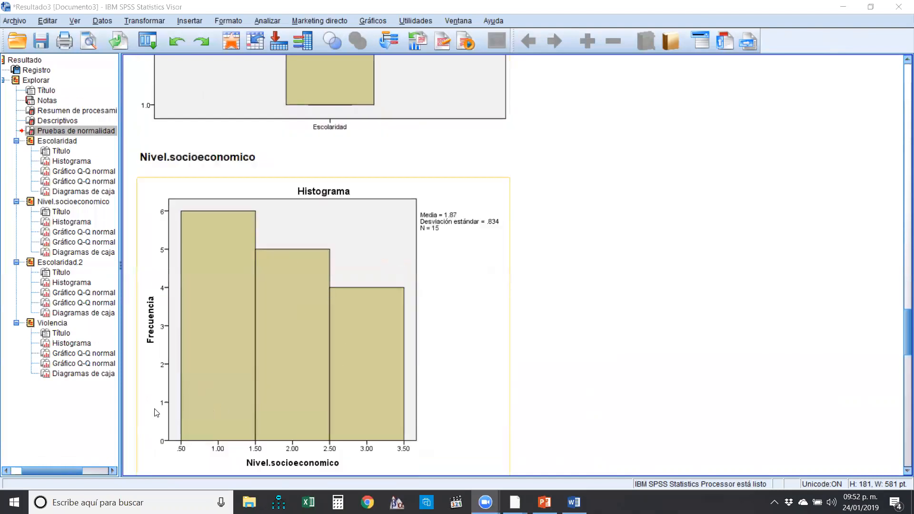
scroll(408, 347, "down", 8)
scroll(211, 371, "down", 10)
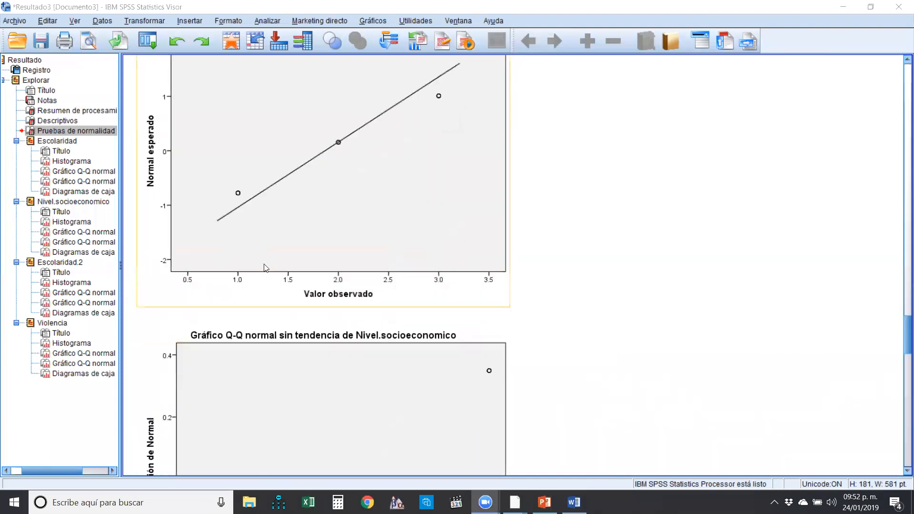
scroll(215, 307, "down", 5)
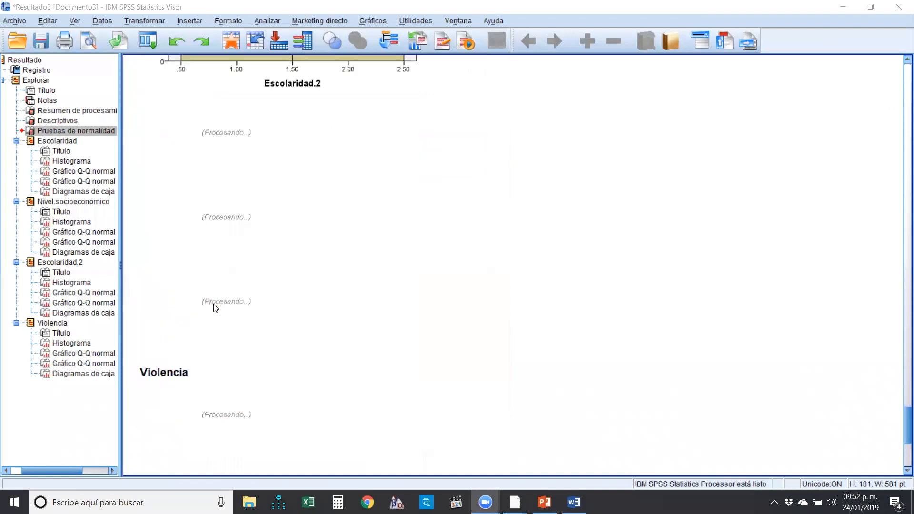
scroll(215, 308, "down", 13)
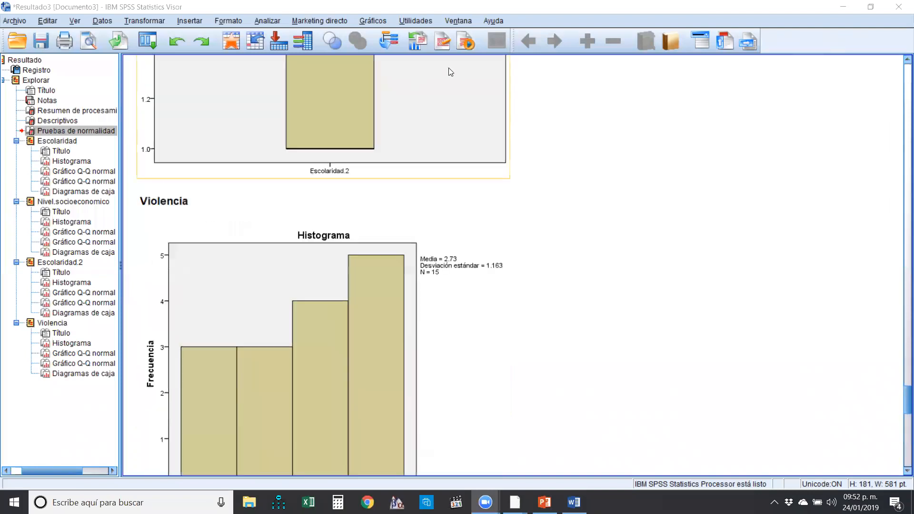
scroll(449, 71, "up", 8)
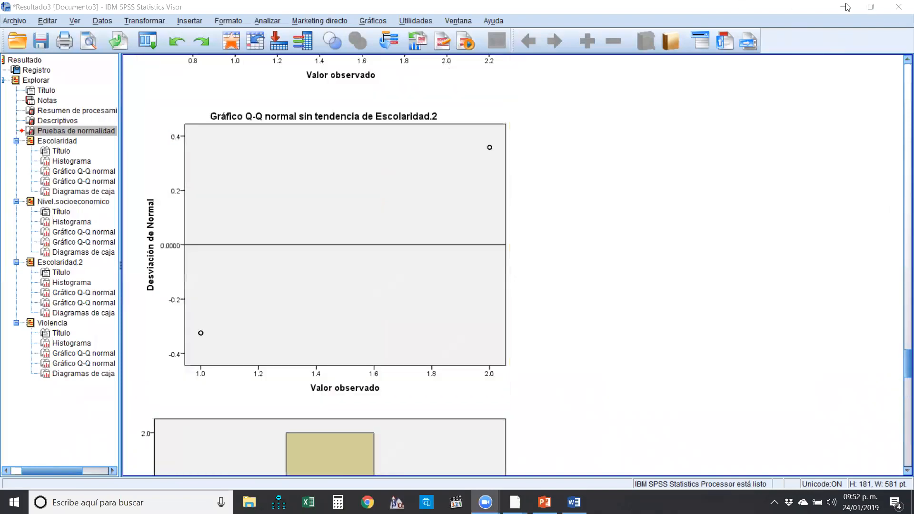
Start a bivariate correlation from the results viewer with the Kendall tau-b coefficient enabled and Pearson disabled
left_click(268, 21)
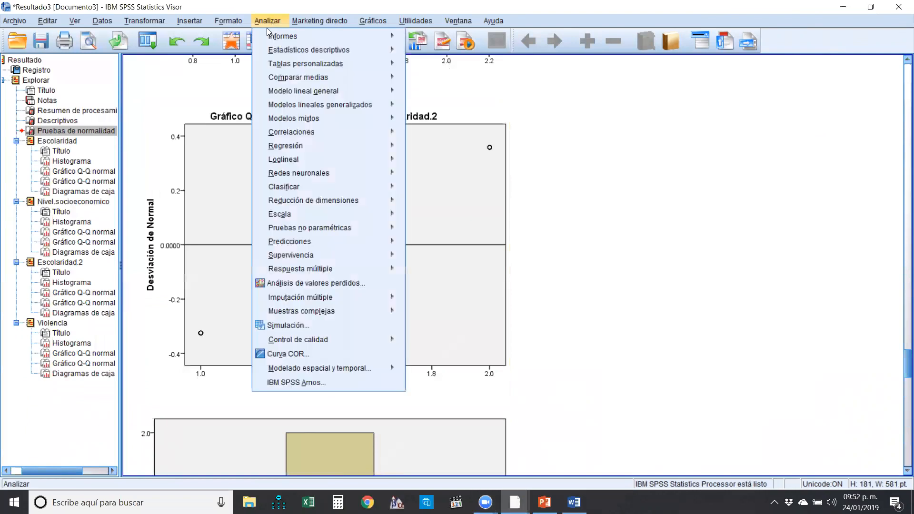
mouse_move(269, 95)
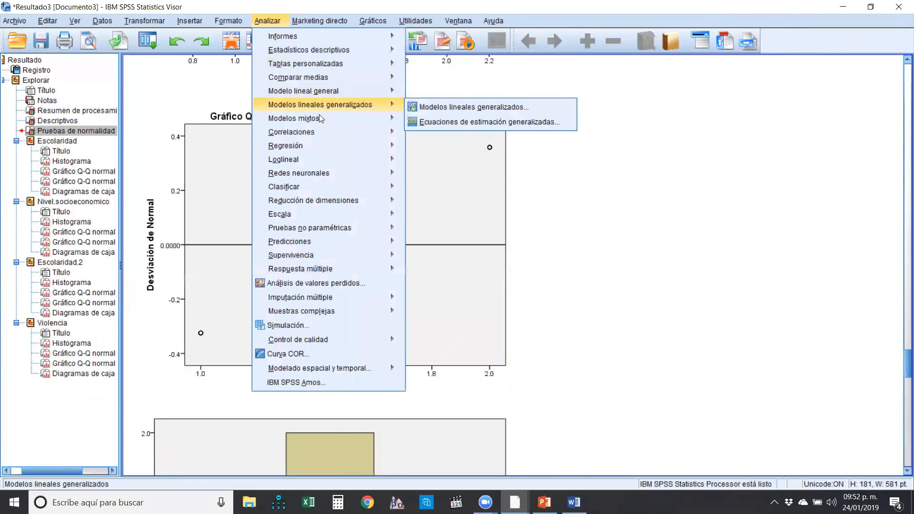
mouse_move(329, 132)
mouse_move(381, 132)
left_click(478, 137)
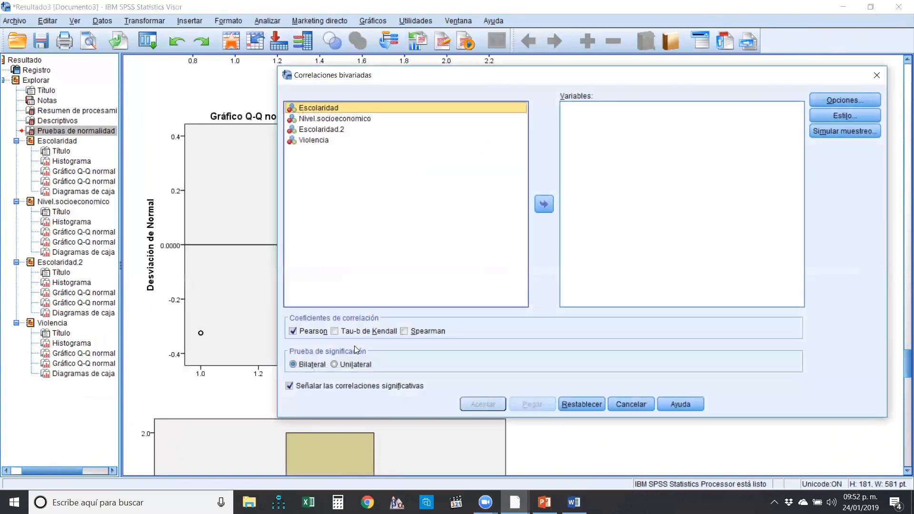
left_click(362, 333)
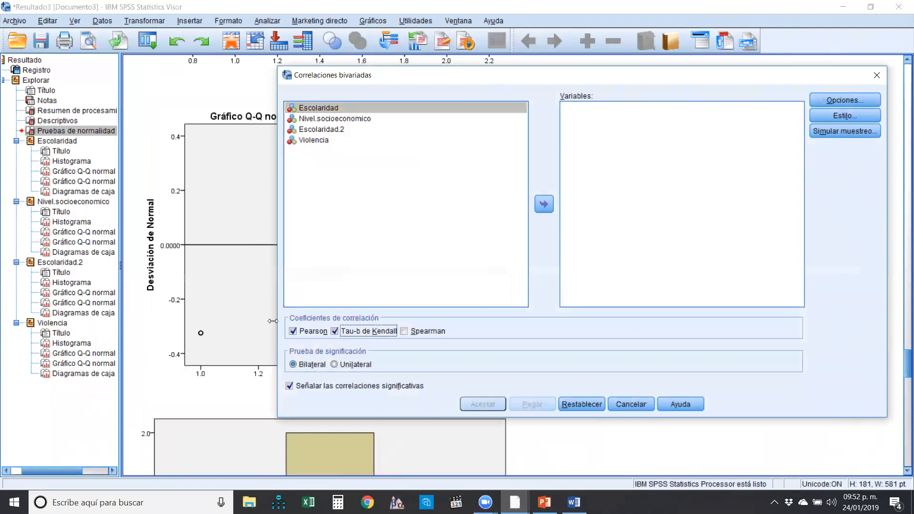
left_click(293, 331)
Add Escolaridad and Nivel.socioeconomico as the variables of the bivariate correlation
left_click(336, 110)
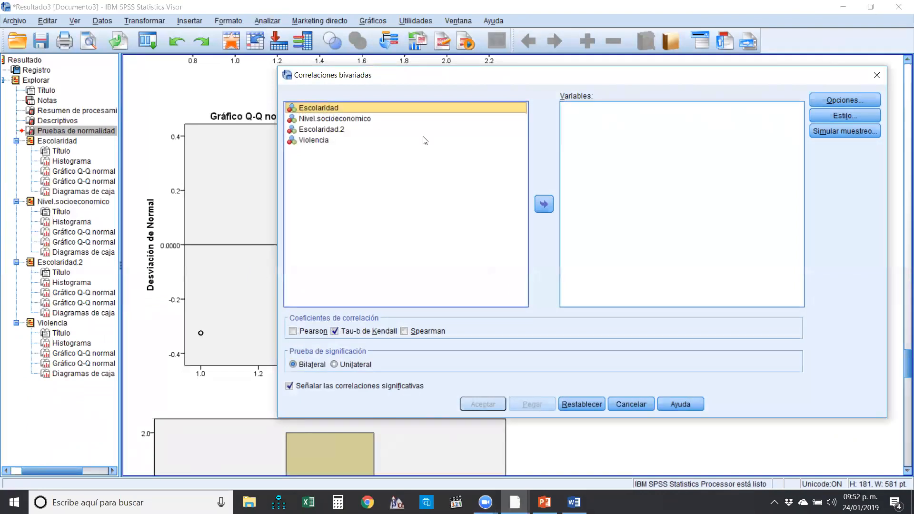
left_click(545, 205)
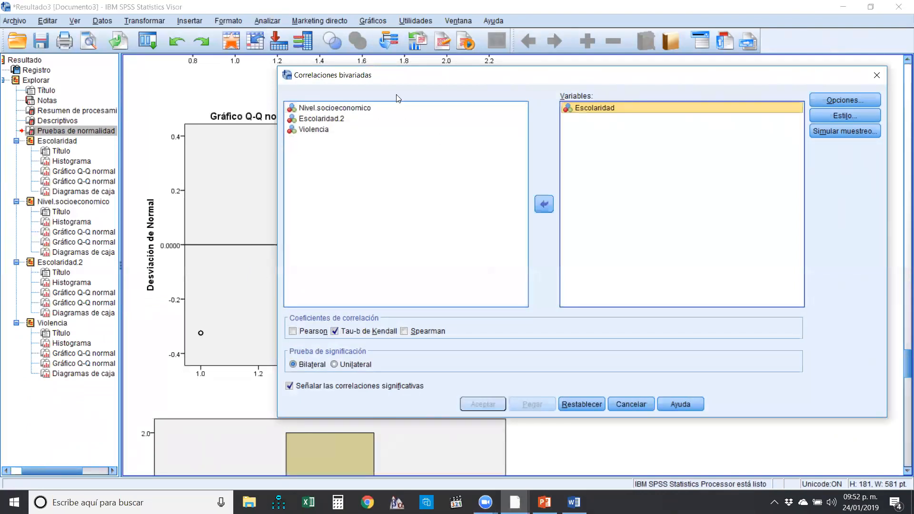
left_click(547, 208)
left_click_drag(555, 83, 413, 91)
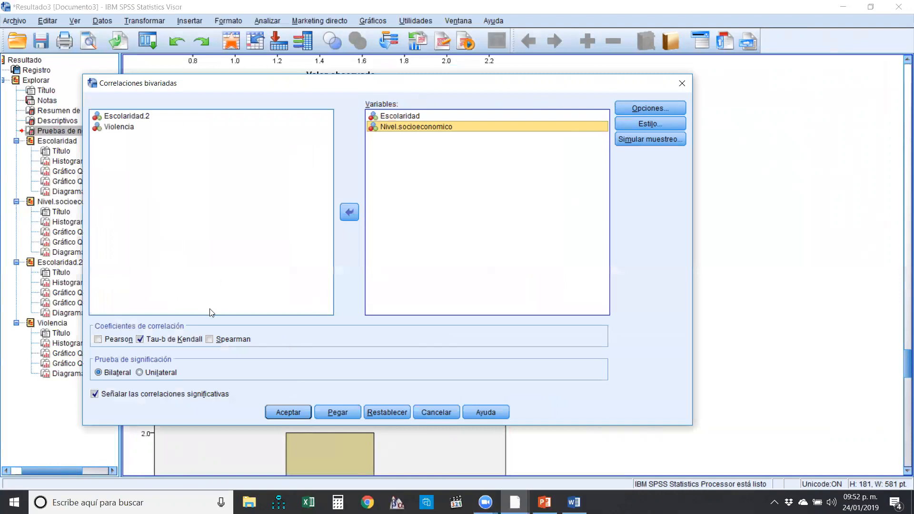
Include the Spearman coefficient alongside Kendall's tau-b and run the bivariate correlation
left_click(213, 341)
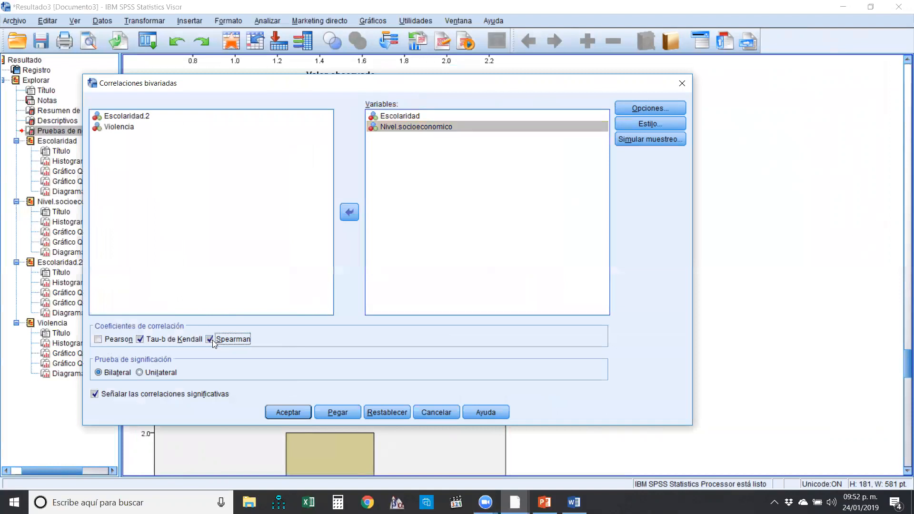
left_click(209, 339)
left_click(210, 339)
left_click(280, 412)
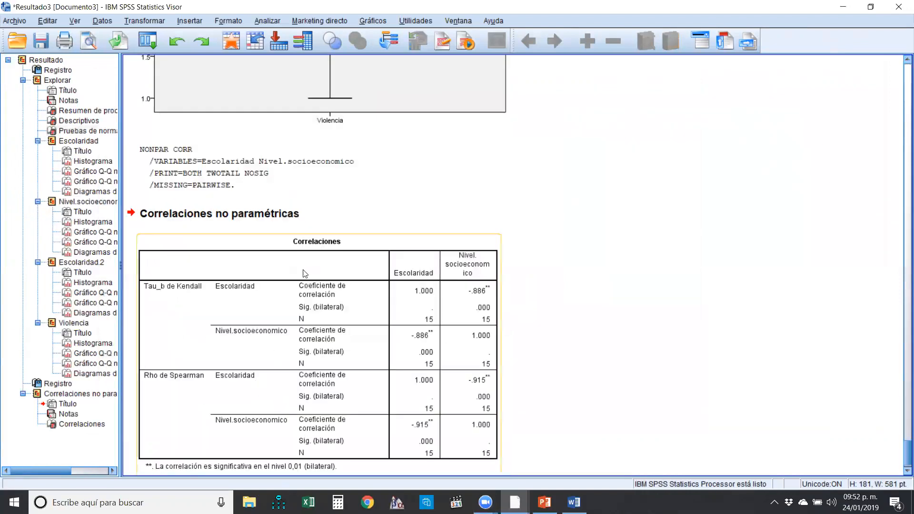
Select the Correlaciones table and mark the Kendall tau-b coefficients and their variable names with red freehand annotations
scroll(304, 272, "down", 1)
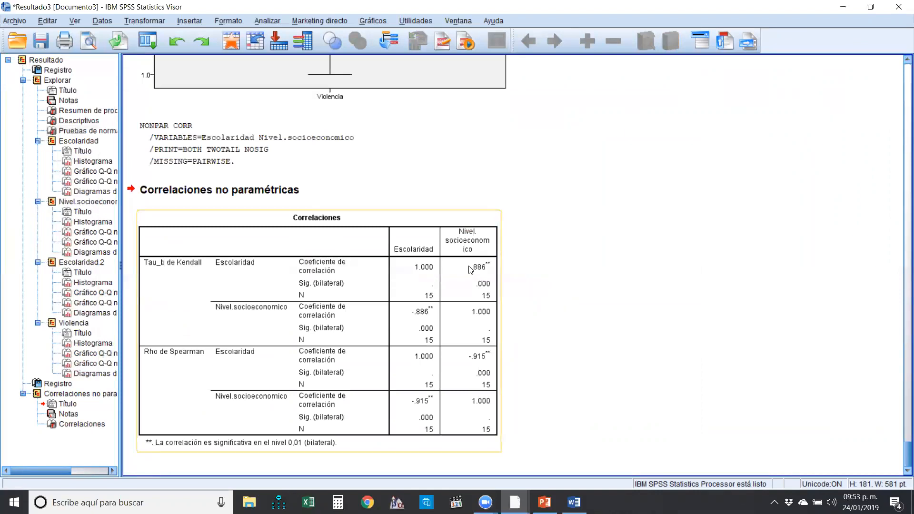
left_click(440, 285)
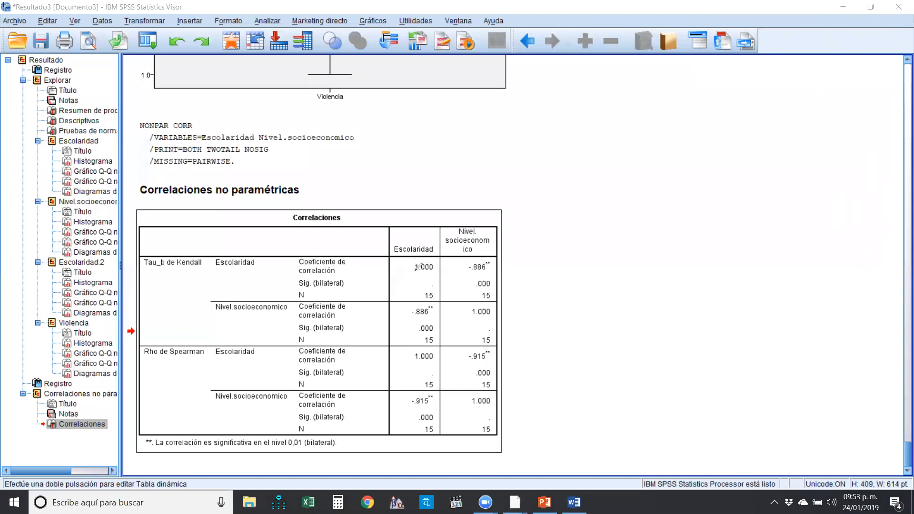
mouse_move(438, 251)
left_mouse_down()
mouse_move(413, 278)
mouse_move(423, 275)
left_mouse_up()
mouse_move(456, 275)
left_mouse_down()
mouse_move(478, 276)
mouse_move(458, 241)
mouse_move(458, 275)
left_mouse_up()
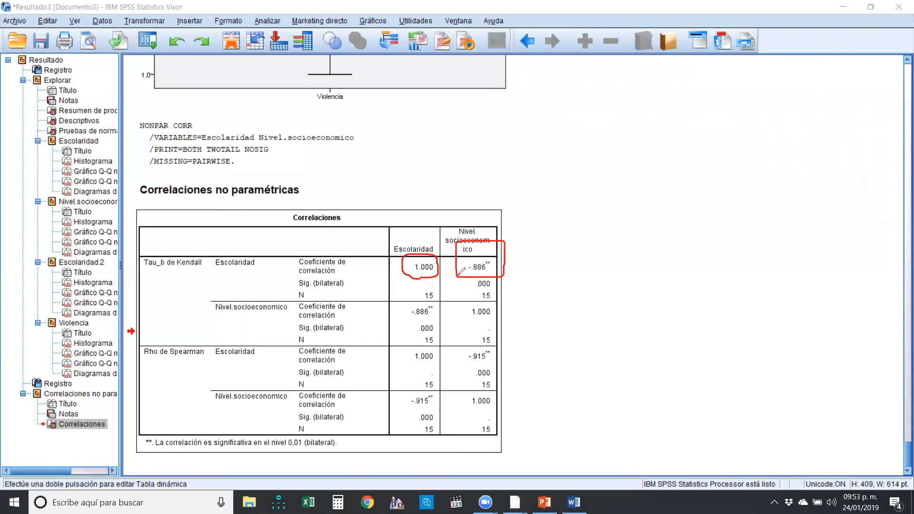
left_click_drag(240, 273, 273, 273)
mouse_move(490, 273)
left_mouse_down()
mouse_move(505, 254)
mouse_move(458, 250)
mouse_move(464, 276)
left_mouse_up()
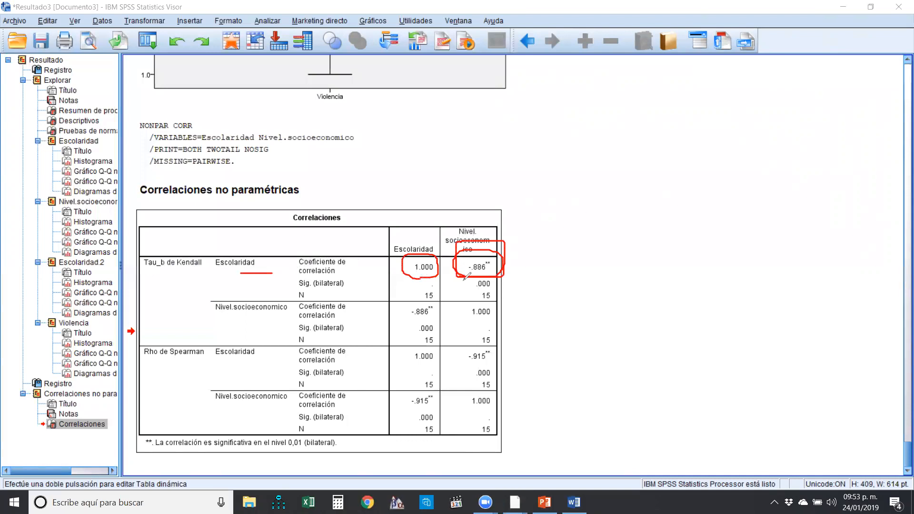
left_click_drag(459, 275, 501, 278)
left_click_drag(472, 240, 467, 270)
mouse_move(401, 318)
left_mouse_down()
mouse_move(426, 324)
mouse_move(407, 317)
left_mouse_up()
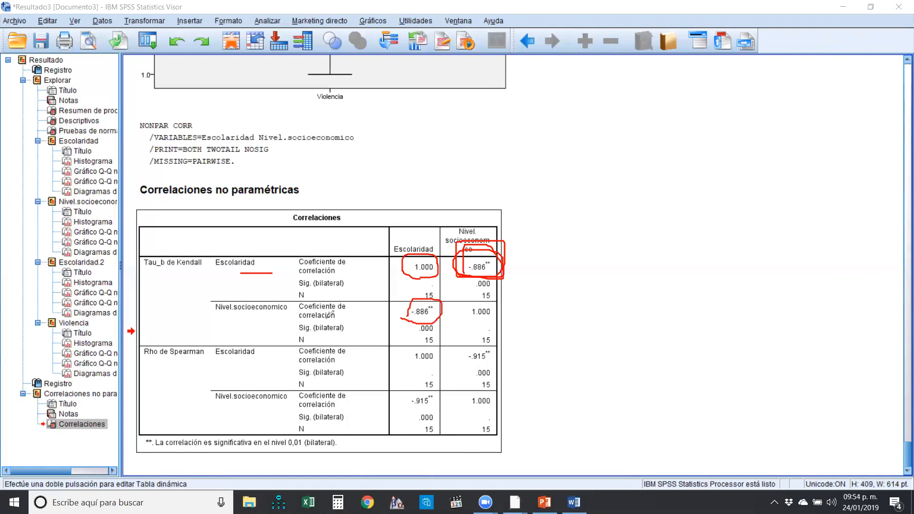
mouse_move(403, 300)
left_mouse_down()
mouse_move(409, 312)
mouse_move(251, 285)
mouse_move(283, 322)
mouse_move(276, 287)
left_mouse_up()
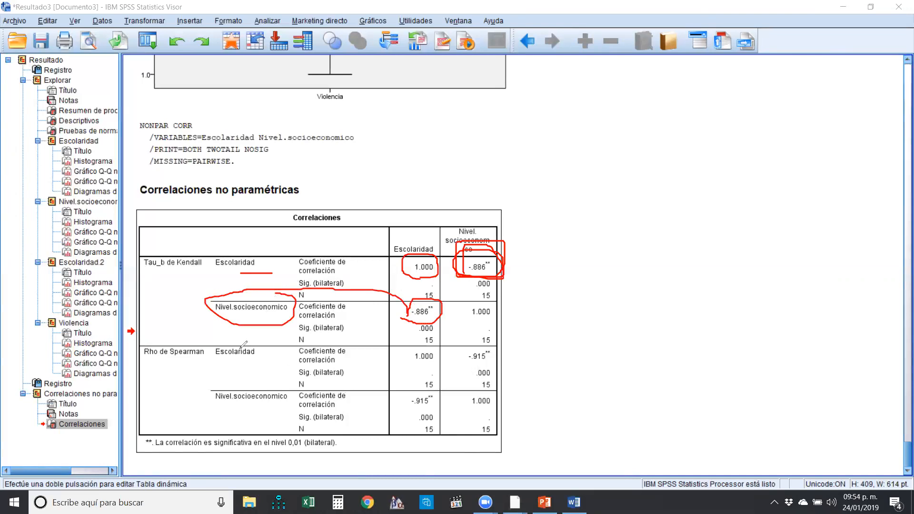
Circle the Spearman coefficients in red freehand and clear all the markings from the correlations table
mouse_move(460, 364)
left_mouse_down()
mouse_move(502, 364)
mouse_move(455, 343)
mouse_move(457, 363)
left_mouse_up()
mouse_move(405, 384)
left_mouse_down()
mouse_move(404, 397)
mouse_move(441, 431)
mouse_move(430, 378)
mouse_move(414, 379)
left_mouse_up()
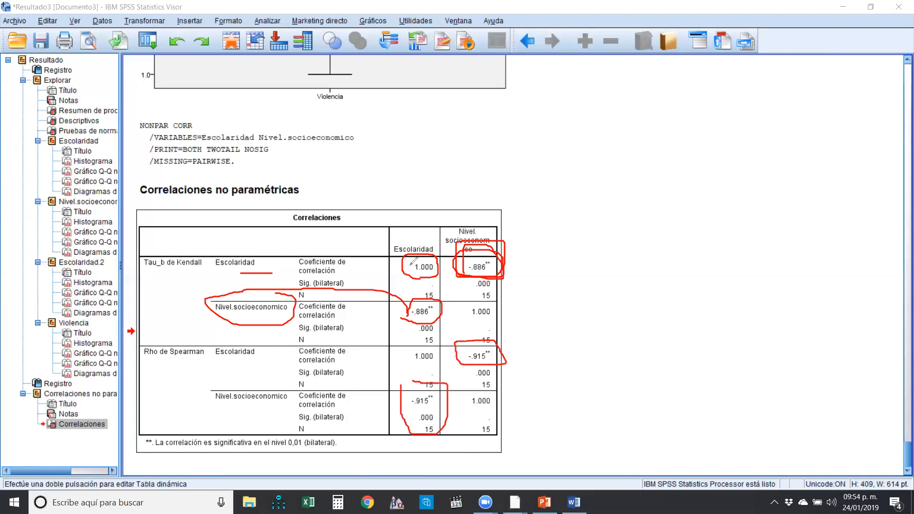
left_click_drag(487, 254, 588, 211)
left_click(563, 73)
left_click(563, 73)
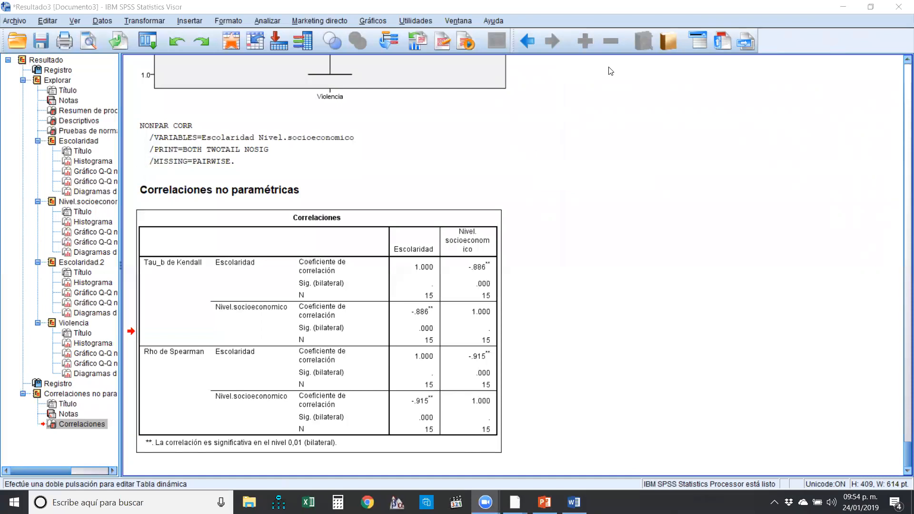
Return to the data editor and highlight the Escolaridad.2 and Violencia columns to review their data
left_click(841, 9)
left_click(843, 11)
left_click_drag(174, 80, 212, 80)
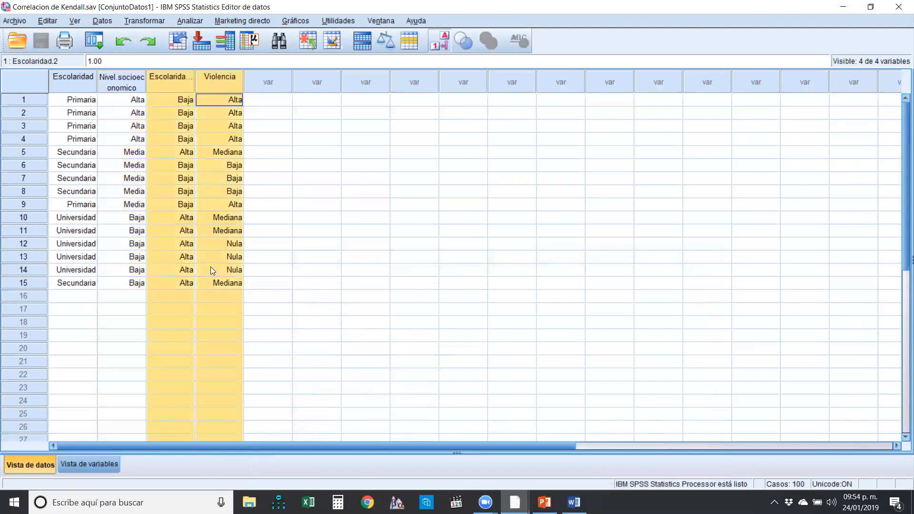
left_click(295, 205)
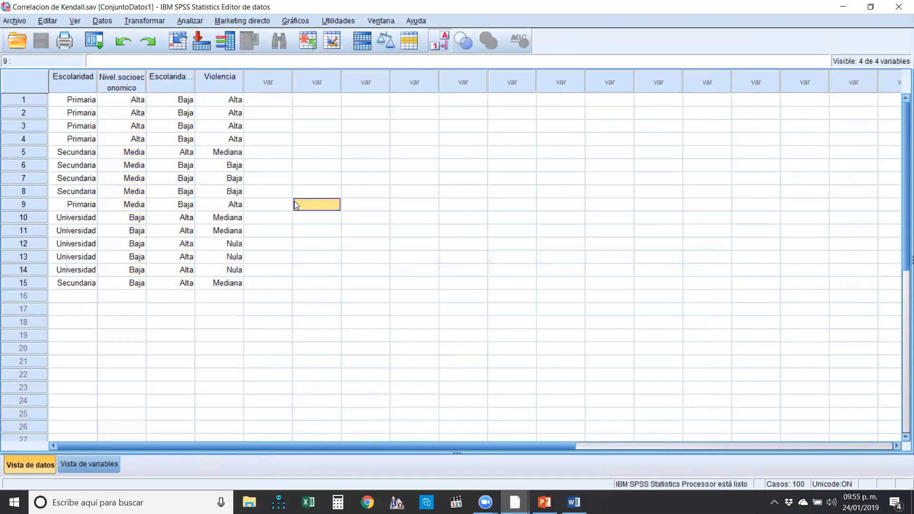
left_click_drag(182, 90, 216, 90)
left_click(317, 167)
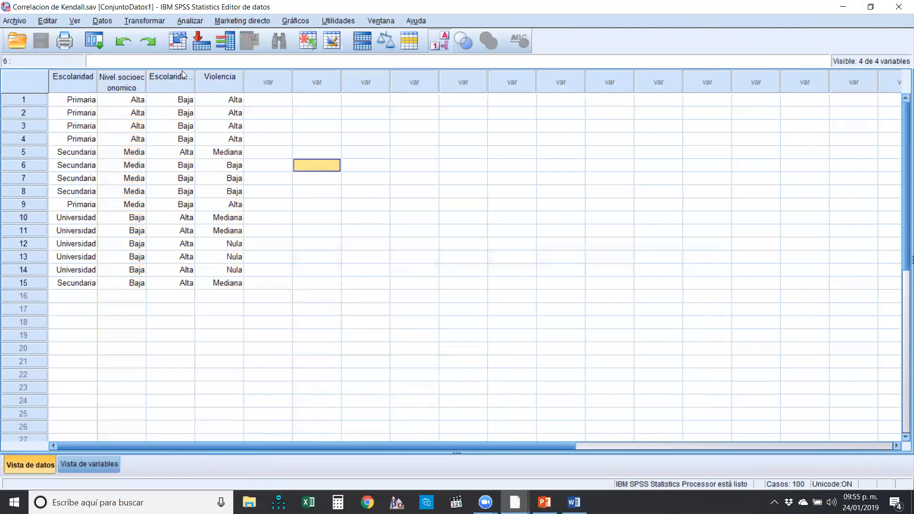
left_click_drag(183, 76, 210, 77)
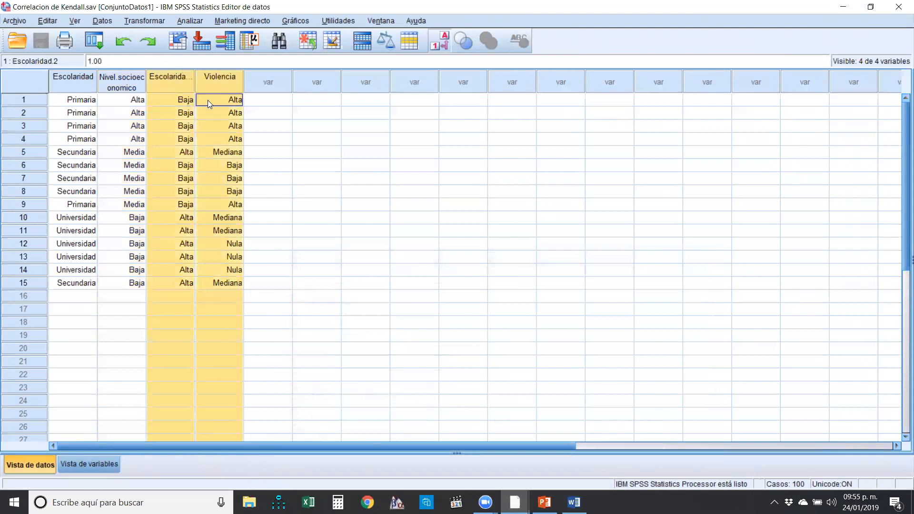
left_click(392, 197)
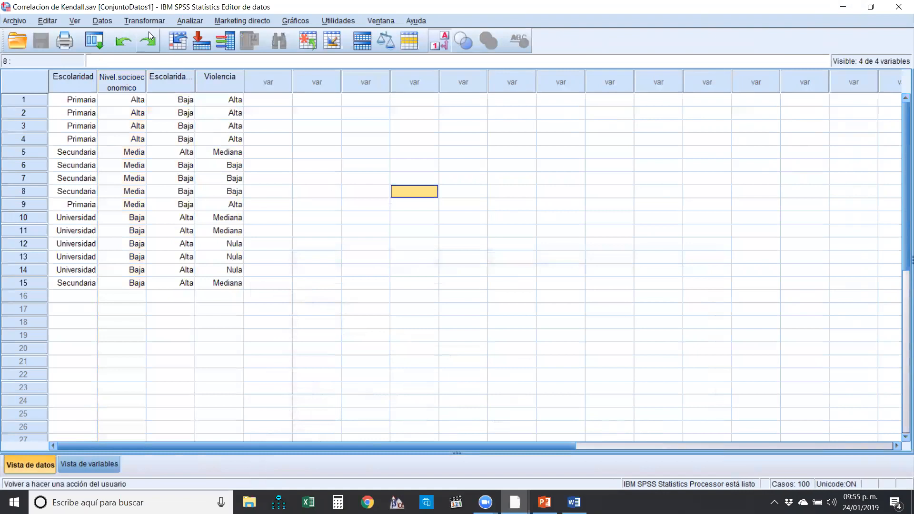
Set up a crosstab with Escolaridad.2 in the rows and Violencia in the columns
left_click(190, 21)
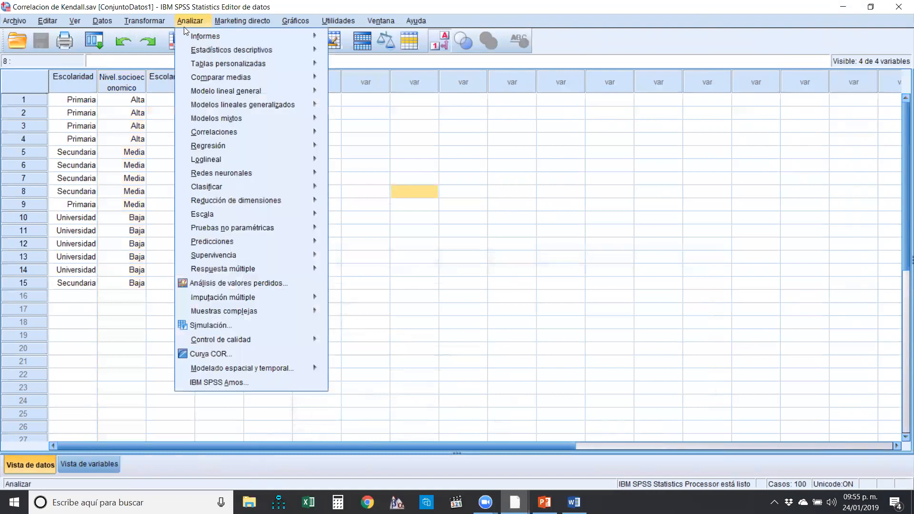
mouse_move(199, 62)
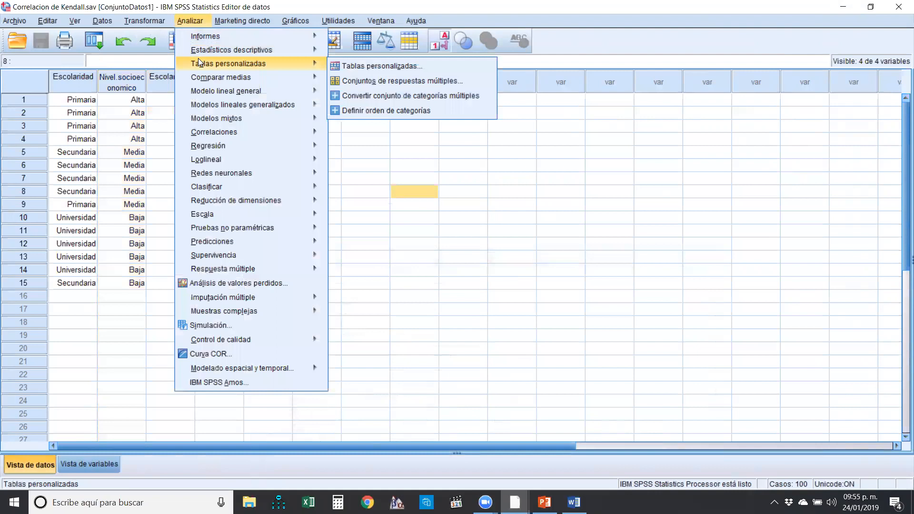
mouse_move(228, 50)
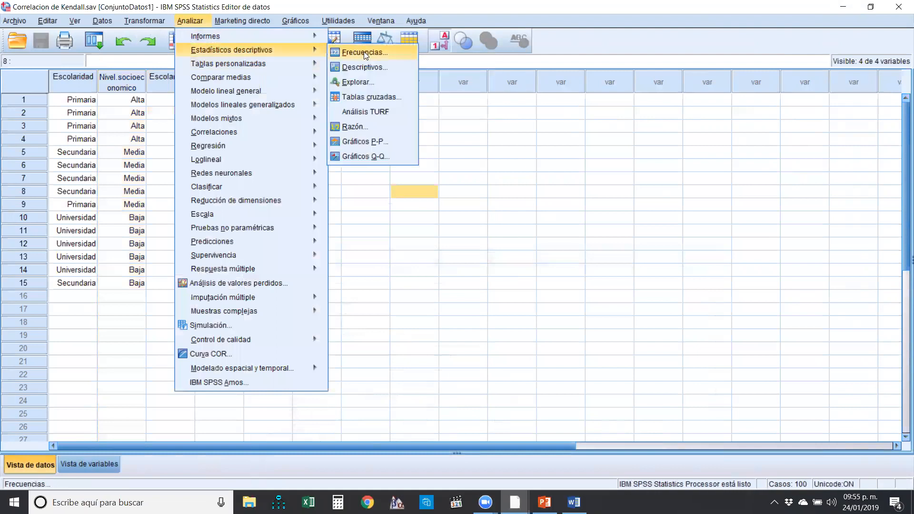
left_click(373, 97)
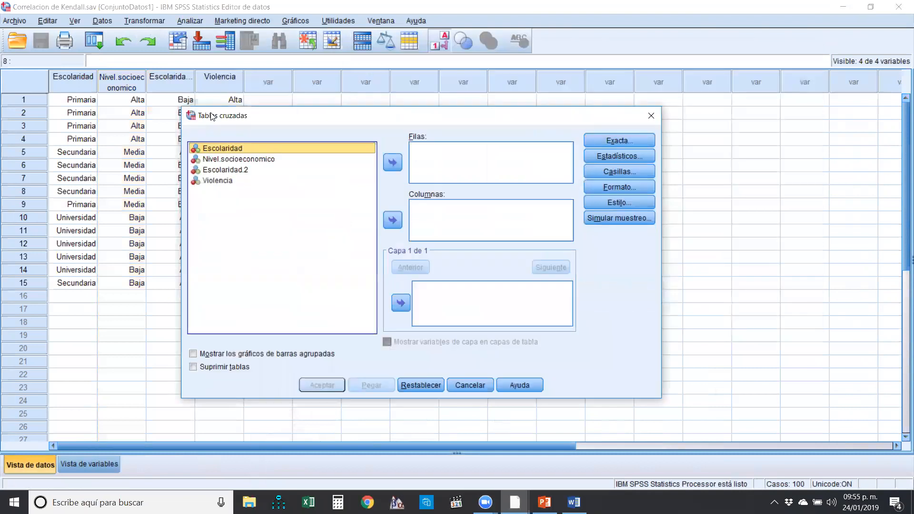
left_click(218, 181)
left_click(394, 219)
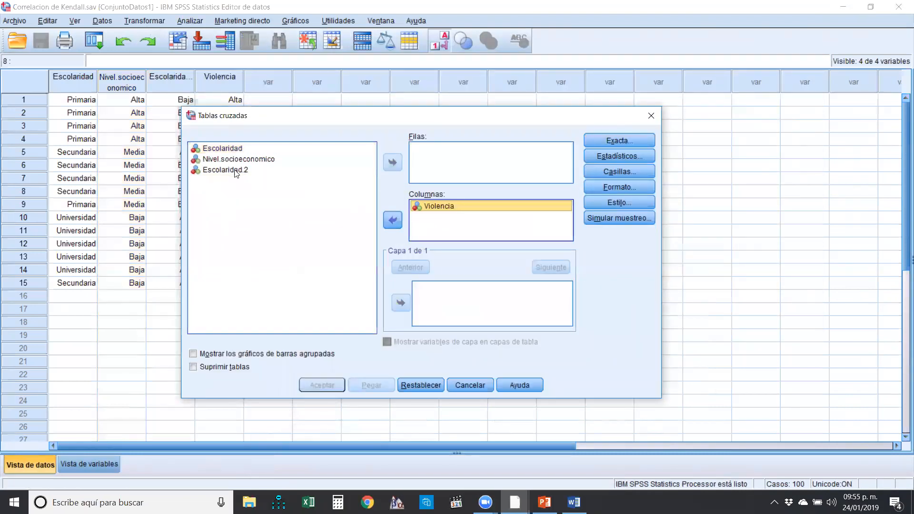
left_click(237, 170)
left_click(394, 165)
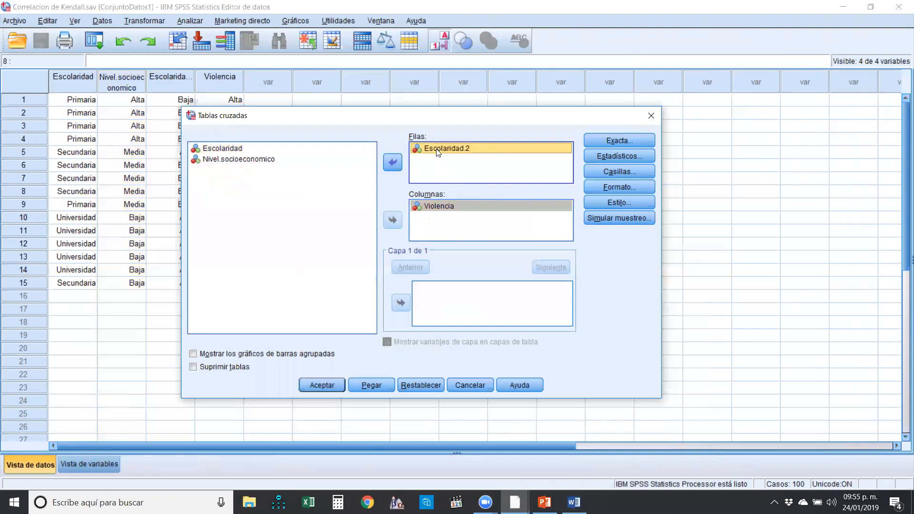
Add the Tau-b and Tau-c de Kendall statistics to the crosstab, run it, and maximize the output viewer
left_click(619, 156)
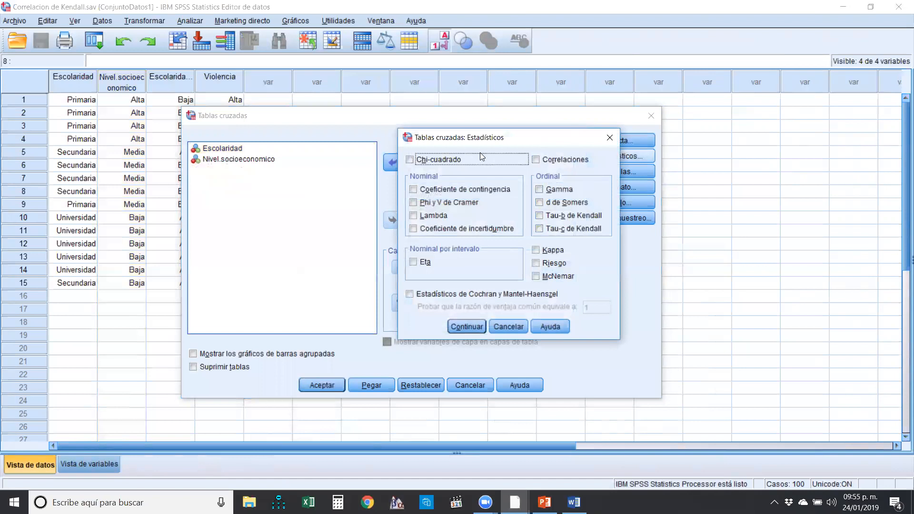
left_click_drag(537, 146, 497, 162)
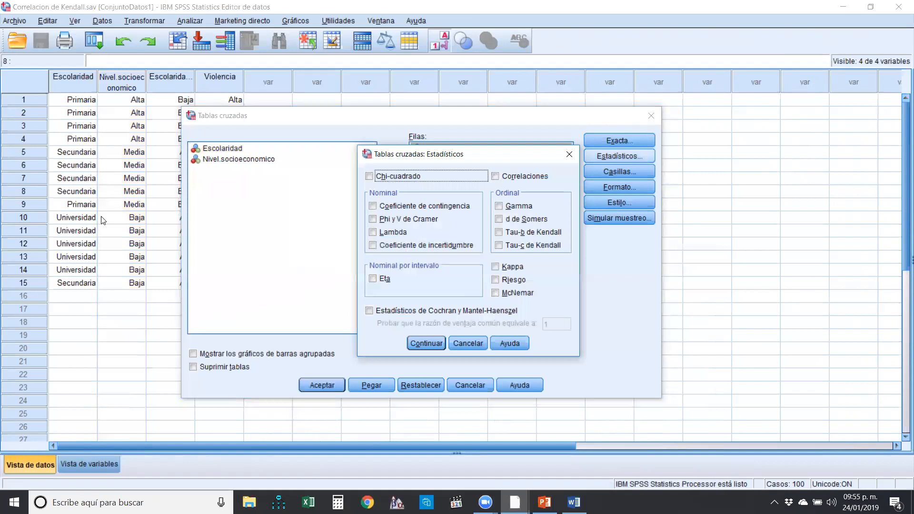
left_click(519, 246)
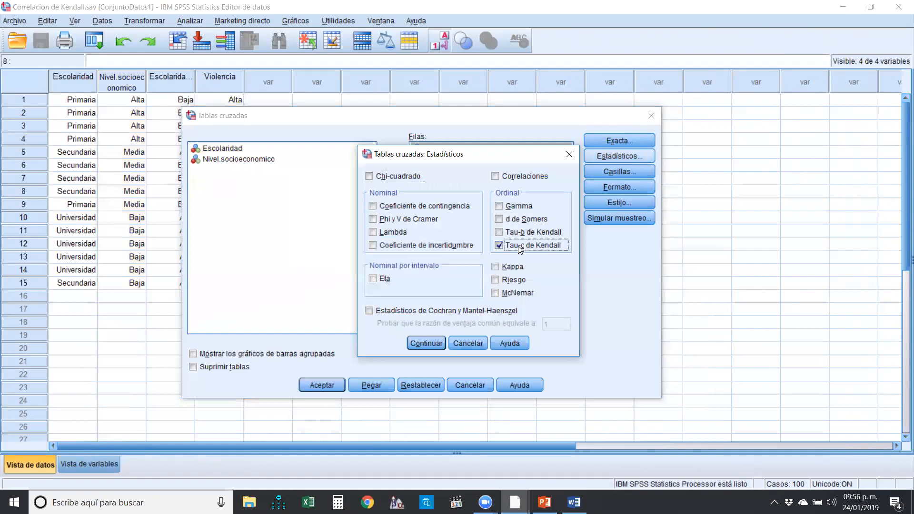
left_click(537, 234)
left_click(421, 344)
left_click(307, 386)
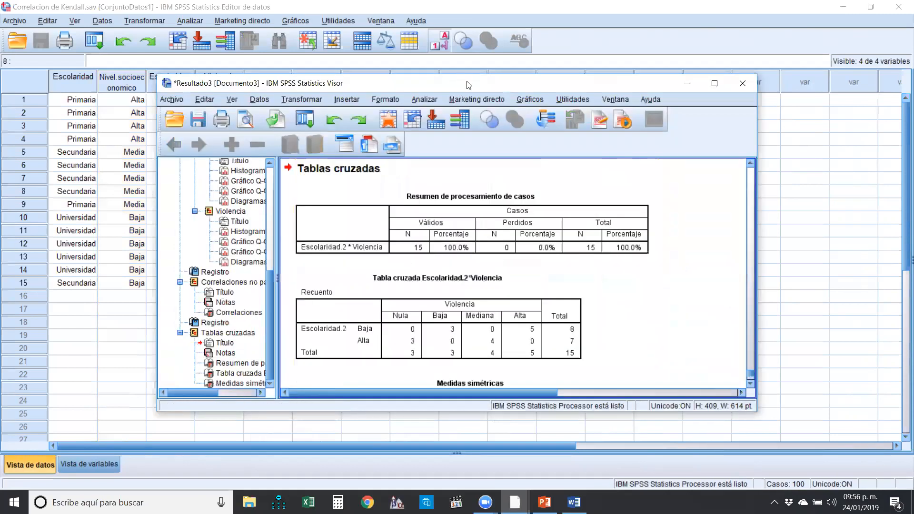
double_click(468, 85)
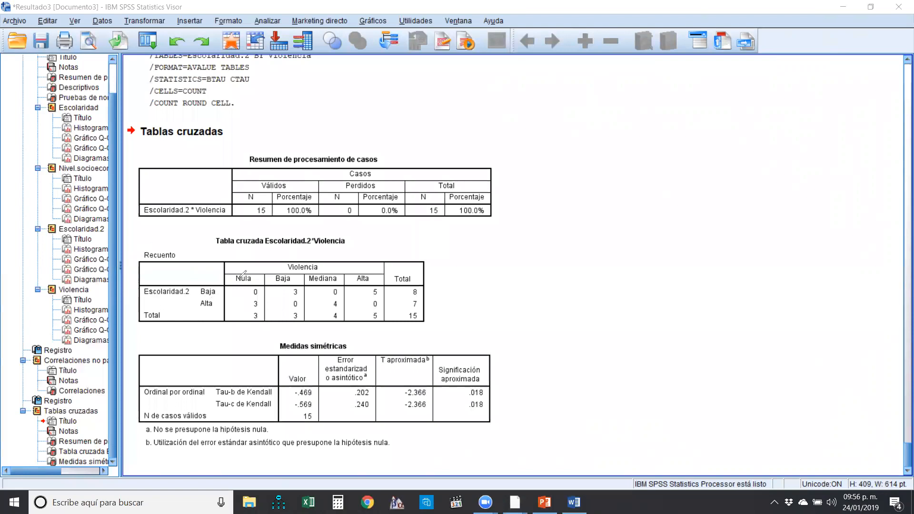
Circle the Escolaridad.2 and Violencia categories in the crosstab and mark the Tau-b and Tau-c rows and coefficients in red freehand
mouse_move(207, 281)
left_mouse_down()
mouse_move(201, 301)
mouse_move(217, 276)
mouse_move(343, 285)
left_mouse_up()
left_click_drag(236, 273, 233, 279)
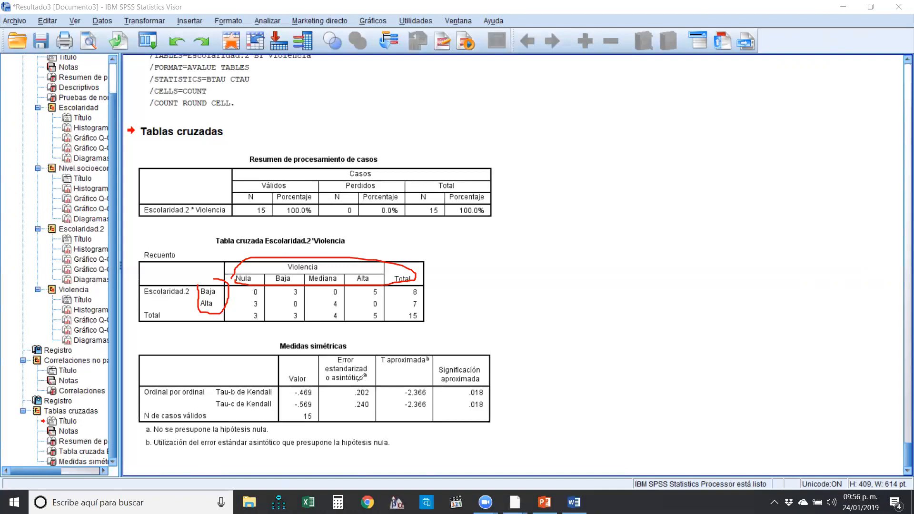
mouse_move(227, 396)
left_mouse_down()
mouse_move(304, 399)
mouse_move(317, 381)
mouse_move(293, 381)
mouse_move(293, 398)
mouse_move(318, 398)
left_mouse_up()
left_click(292, 410)
mouse_move(318, 400)
left_mouse_down()
mouse_move(295, 398)
mouse_move(294, 411)
left_mouse_up()
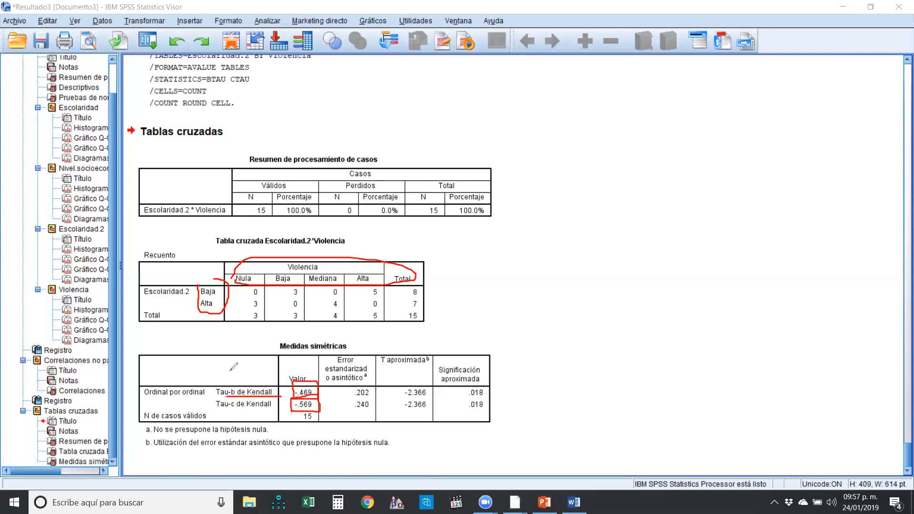
left_click_drag(217, 407, 313, 408)
Circle the crosstab categories again and the approximate significance values in red, and clear all the markings
mouse_move(199, 287)
left_mouse_down()
mouse_move(224, 269)
mouse_move(352, 284)
mouse_move(234, 275)
left_mouse_up()
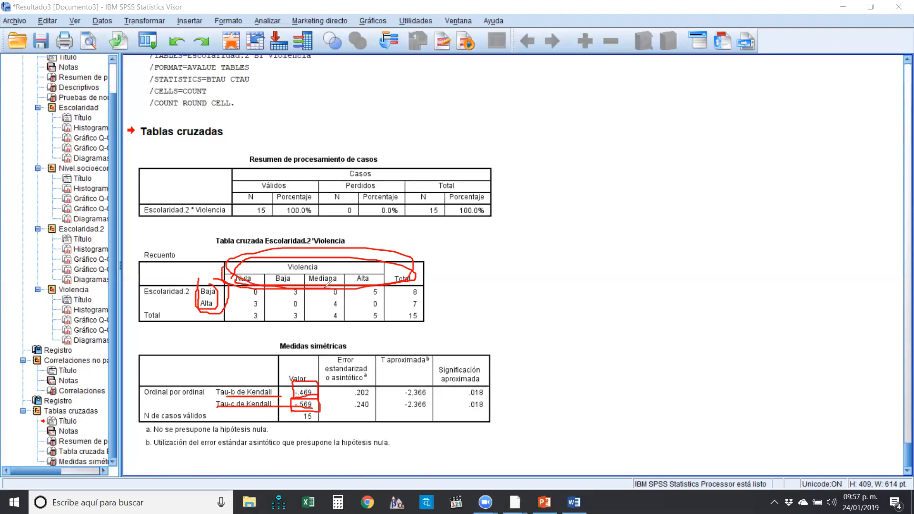
mouse_move(491, 381)
left_mouse_down()
mouse_move(494, 398)
mouse_move(458, 400)
mouse_move(476, 378)
left_mouse_up()
left_click(574, 70)
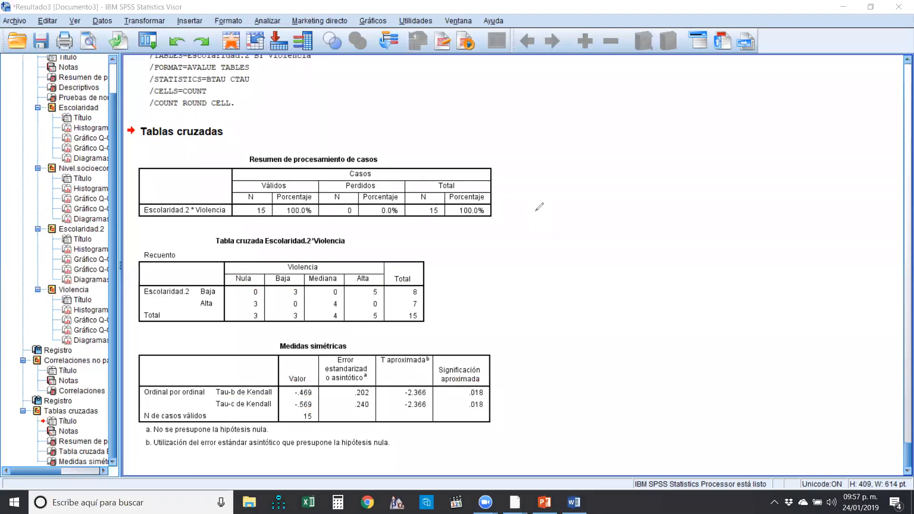
Compare the Kendall and Spearman coefficients in the Correlaciones table with the crosstab results for Escolaridad.2 and Violencia
scroll(491, 146, "up", 5)
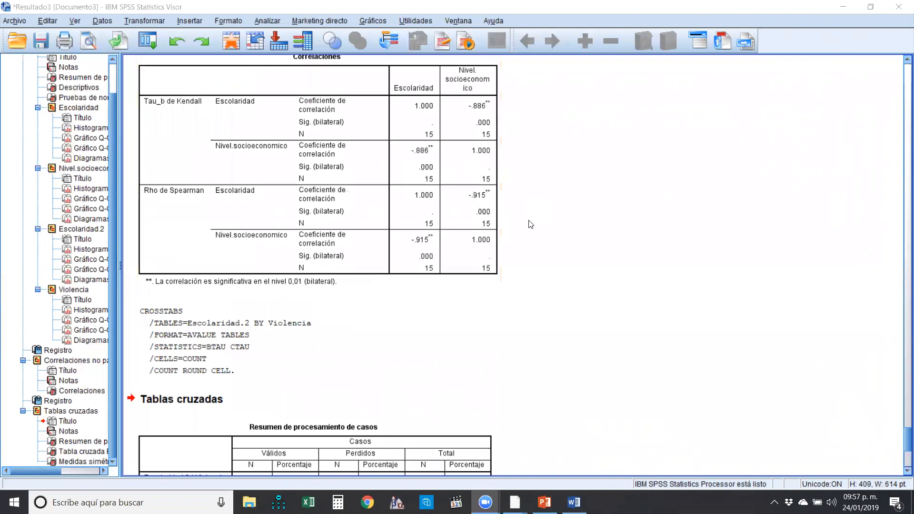
scroll(523, 238, "down", 5)
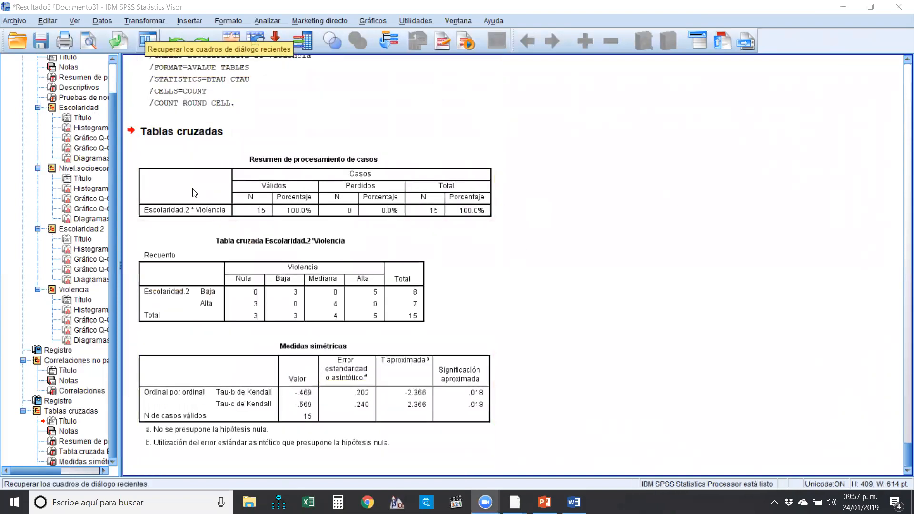
scroll(238, 419, "up", 3)
scroll(240, 433, "down", 3)
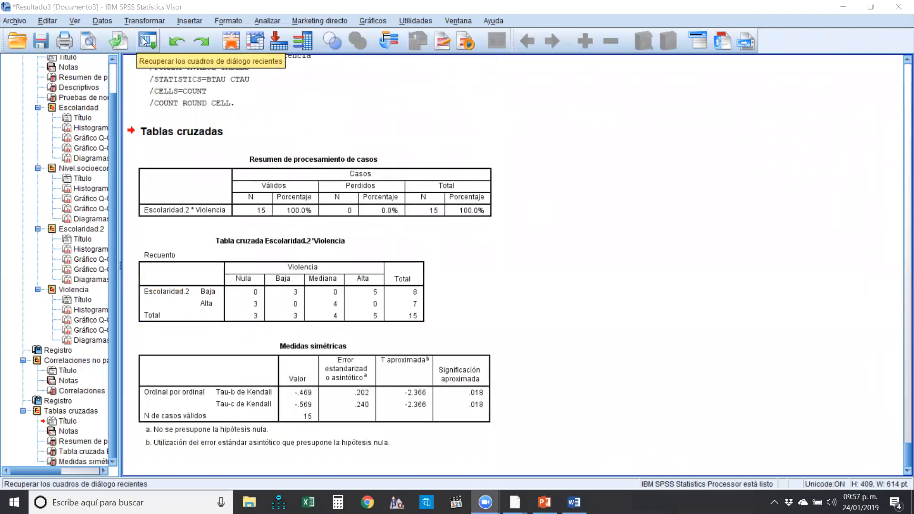
left_click(147, 42)
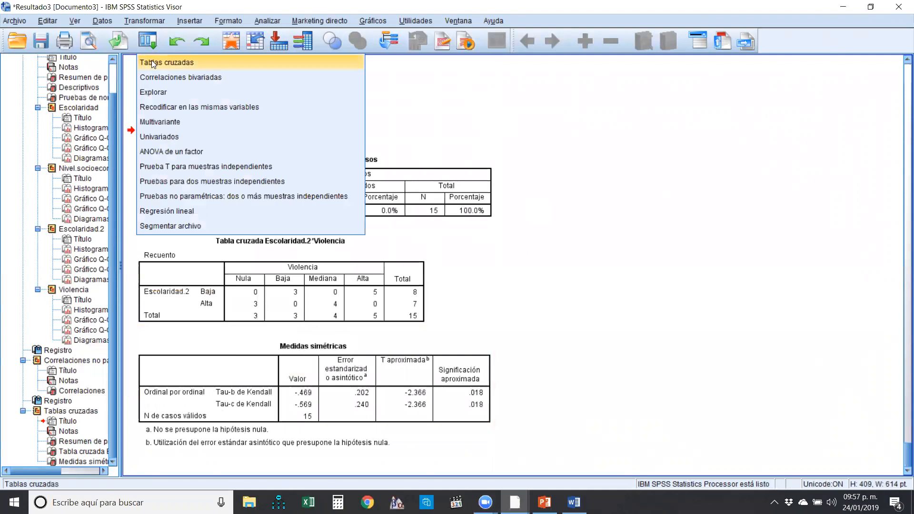
left_click(432, 211)
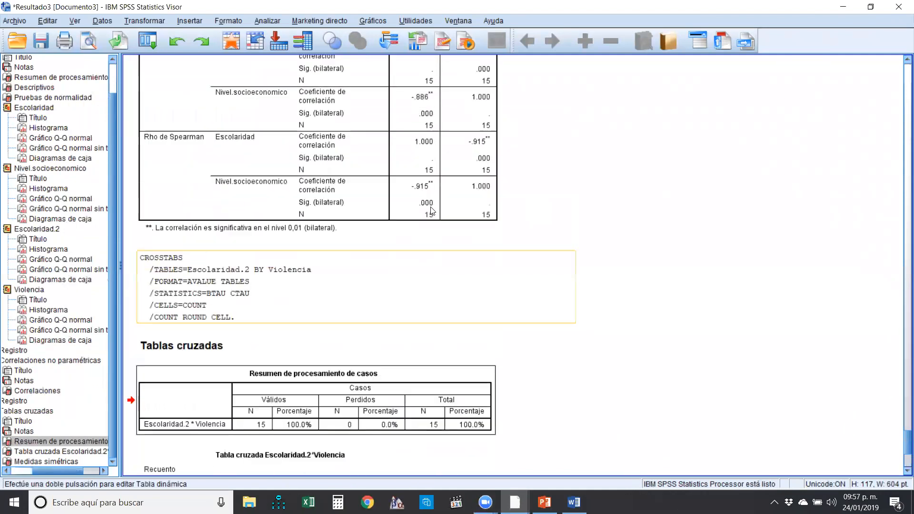
scroll(432, 211, "up", 3)
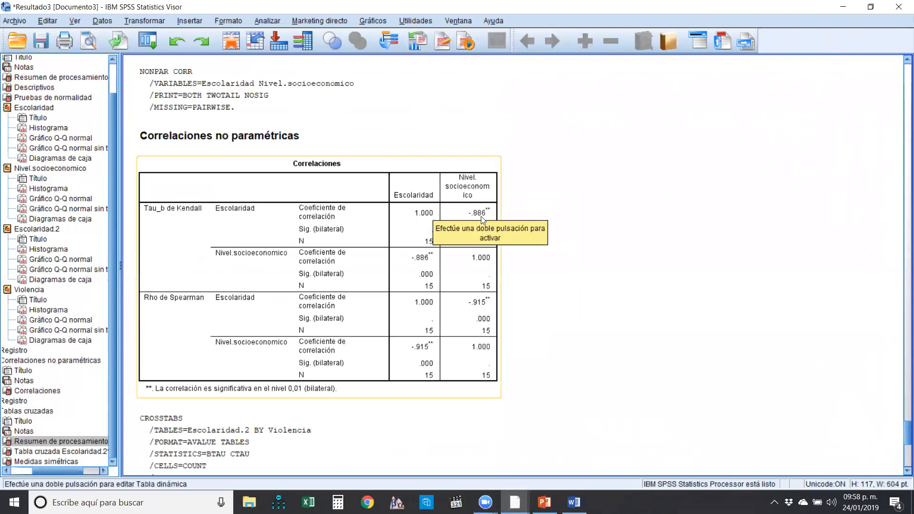
scroll(498, 220, "down", 5)
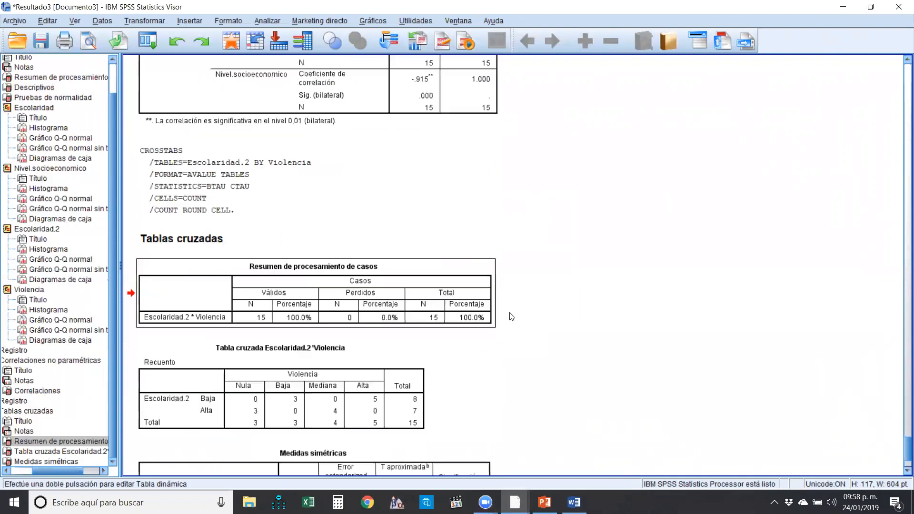
Recall the crosstab setup and replace its variables with Escolaridad in the rows and Nivel.socioeconomico in the columns
left_click(152, 38)
left_click(152, 62)
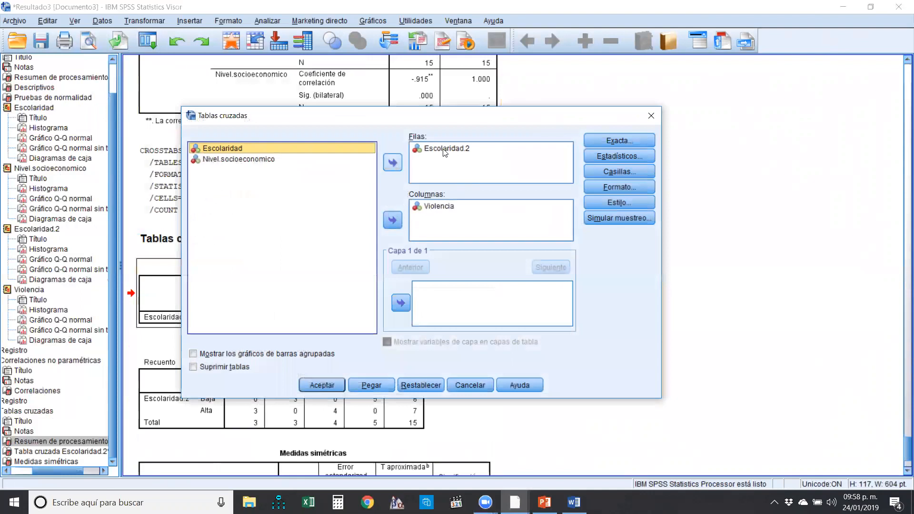
left_click(458, 149)
left_click(392, 162)
left_click(439, 205)
left_click(392, 220)
left_click(234, 148)
left_click(392, 162)
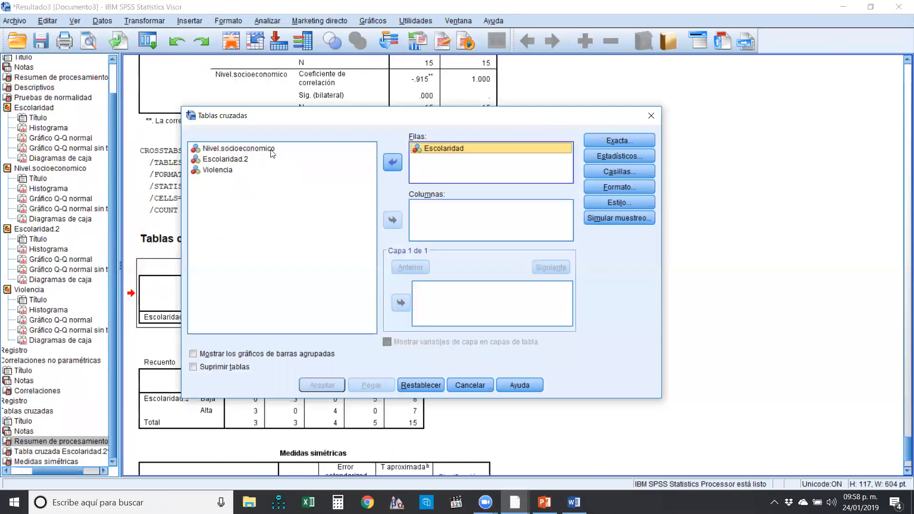
left_click(393, 220)
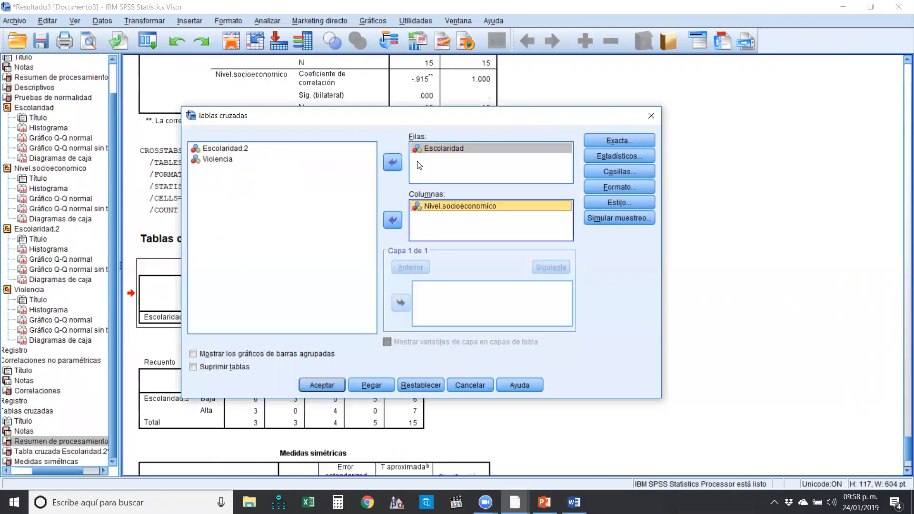
Keep the Tau-b and Tau-c de Kendall statistics enabled and run the Escolaridad by Nivel.socioeconomico crosstab
left_click(628, 157)
left_click(546, 233)
left_click(541, 243)
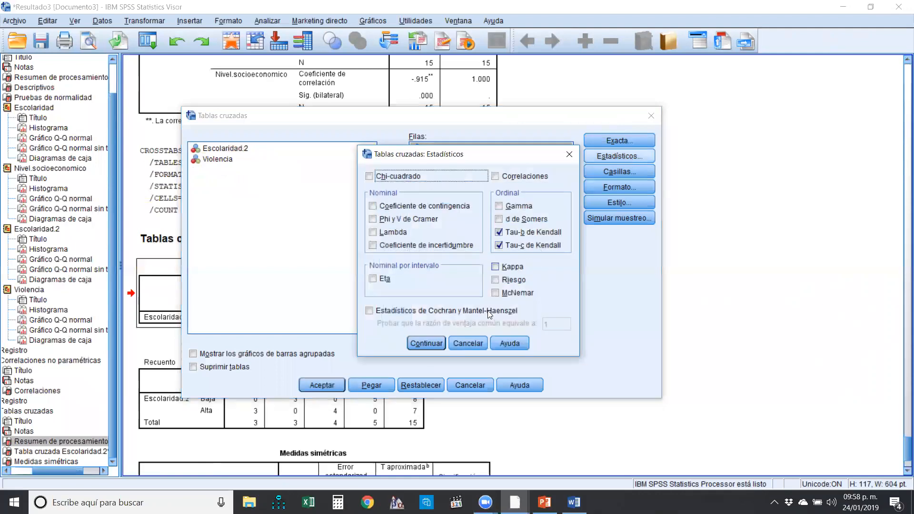
left_click(433, 343)
left_click(332, 387)
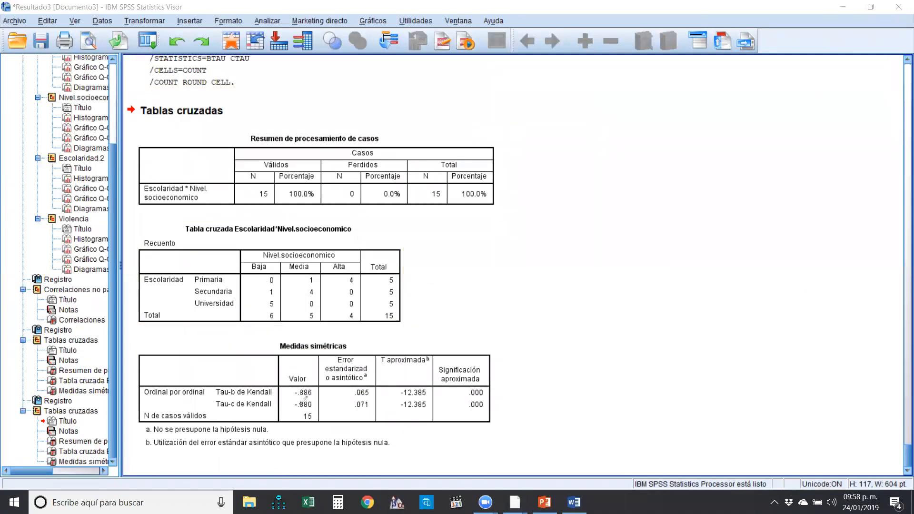
Circle the Kendall coefficients and their approximate significance values in the new Medidas simétricas table in red freehand
mouse_move(317, 398)
left_mouse_down()
mouse_move(308, 381)
mouse_move(296, 381)
mouse_move(313, 400)
left_mouse_up()
mouse_move(292, 399)
left_mouse_down()
mouse_move(318, 398)
mouse_move(292, 398)
left_mouse_up()
mouse_move(475, 381)
left_mouse_down()
mouse_move(464, 419)
mouse_move(463, 400)
left_mouse_up()
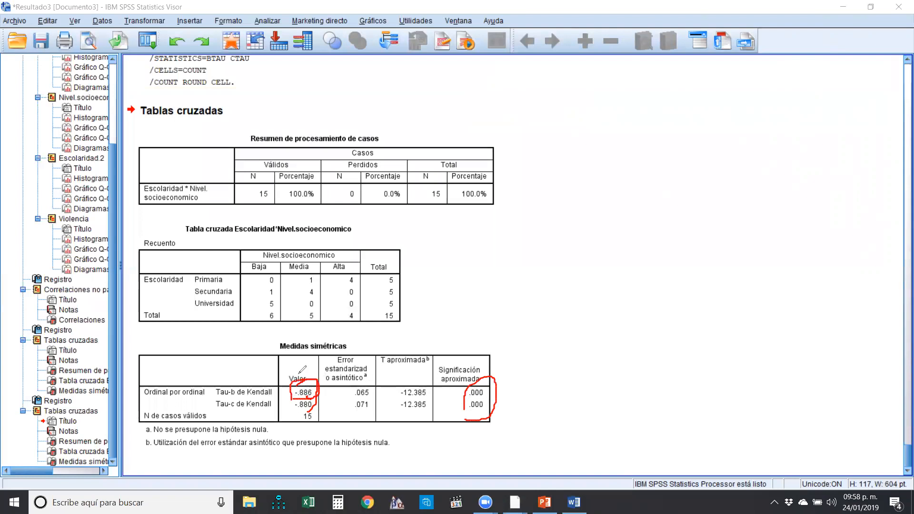
left_click_drag(297, 408, 285, 371)
left_click(344, 182)
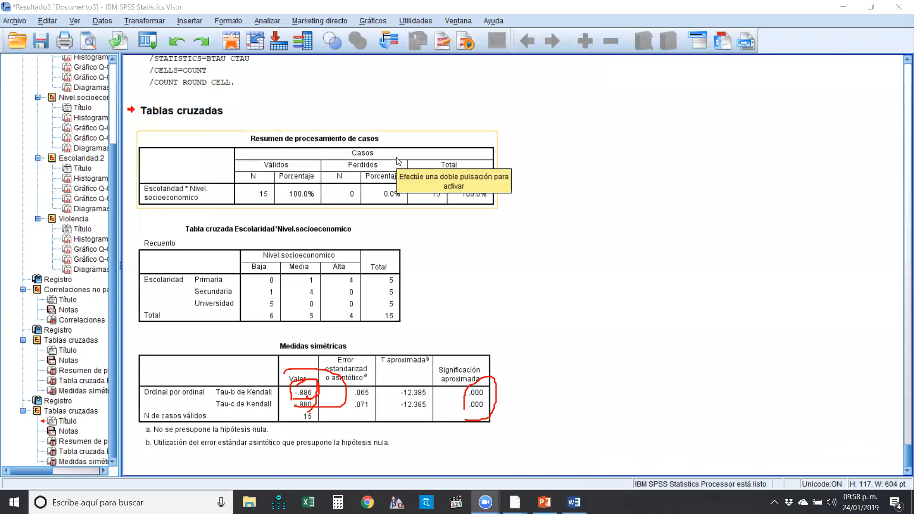
left_click(675, 68)
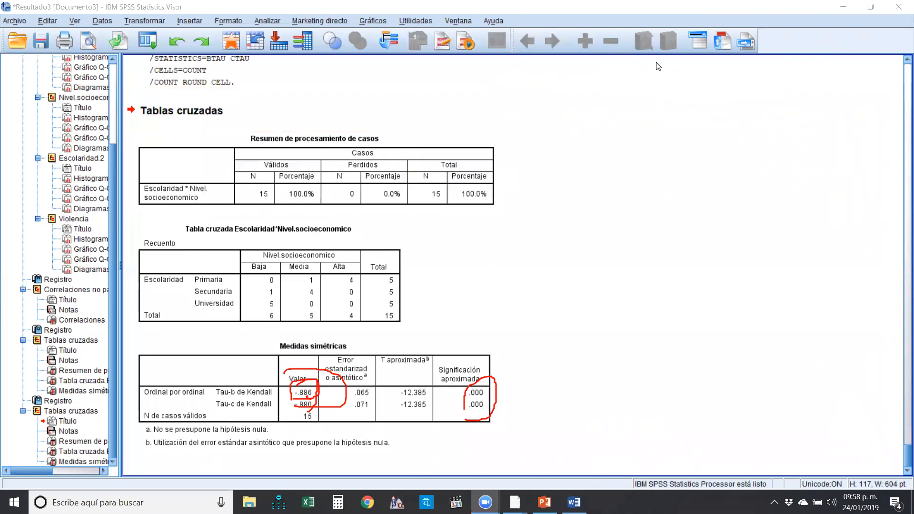
Review the earlier Escolaridad.2 by Violencia symmetric measures and return to the Escolaridad by Nivel.socioeconomico results
scroll(450, 299, "up", 3)
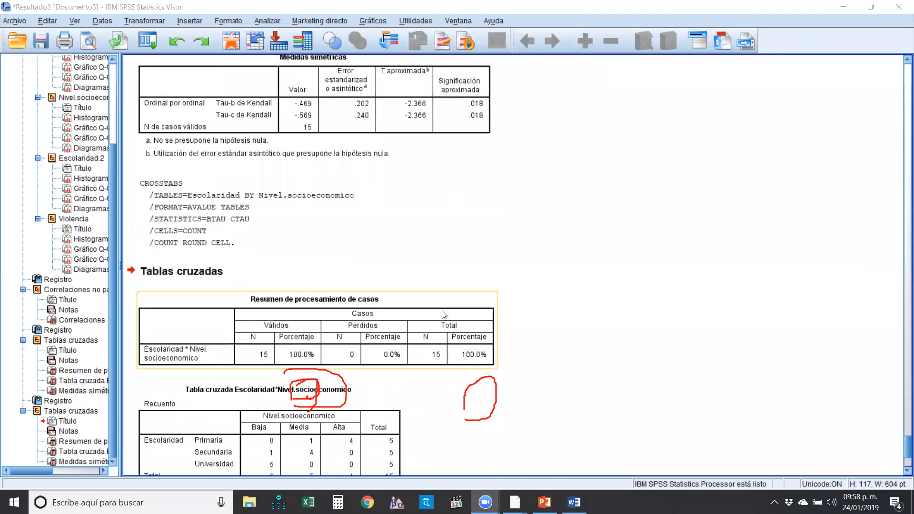
scroll(444, 315, "up", 1)
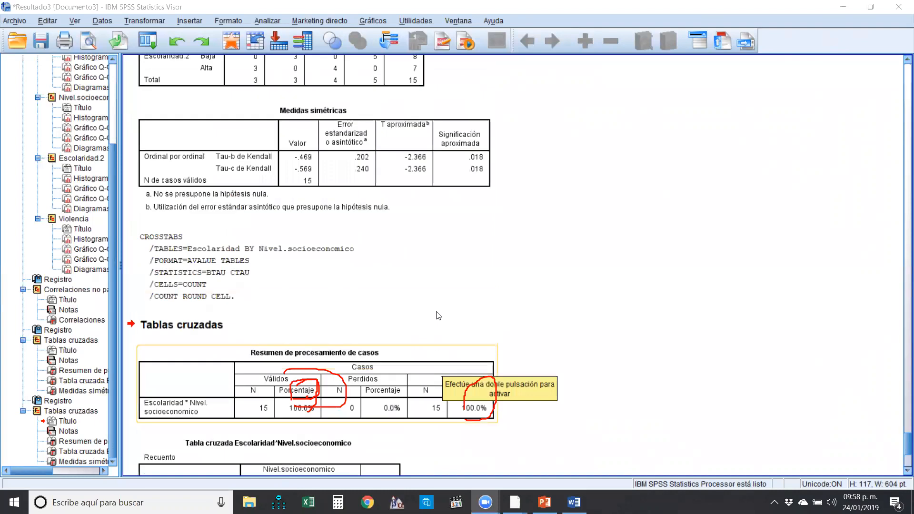
scroll(438, 316, "up", 1)
scroll(431, 316, "up", 1)
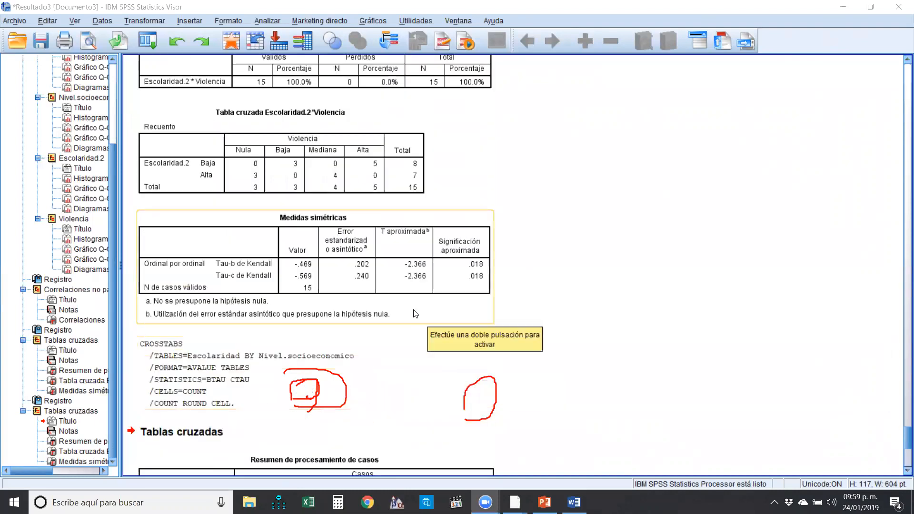
scroll(415, 314, "down", 6)
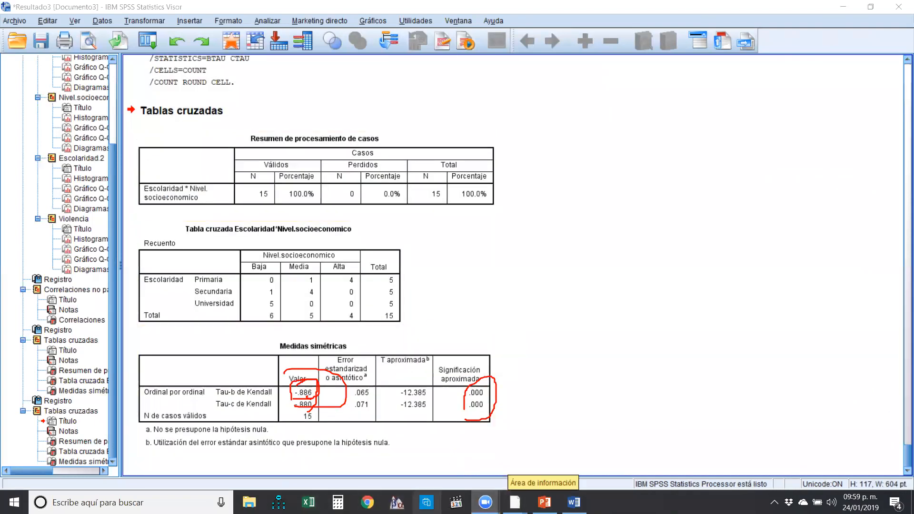
left_click(397, 502)
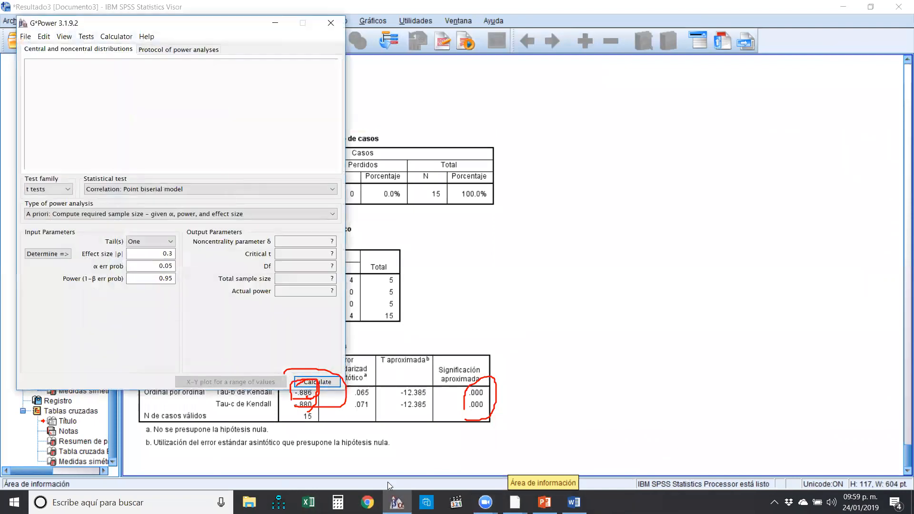
left_click_drag(347, 23, 455, 71)
left_click(545, 502)
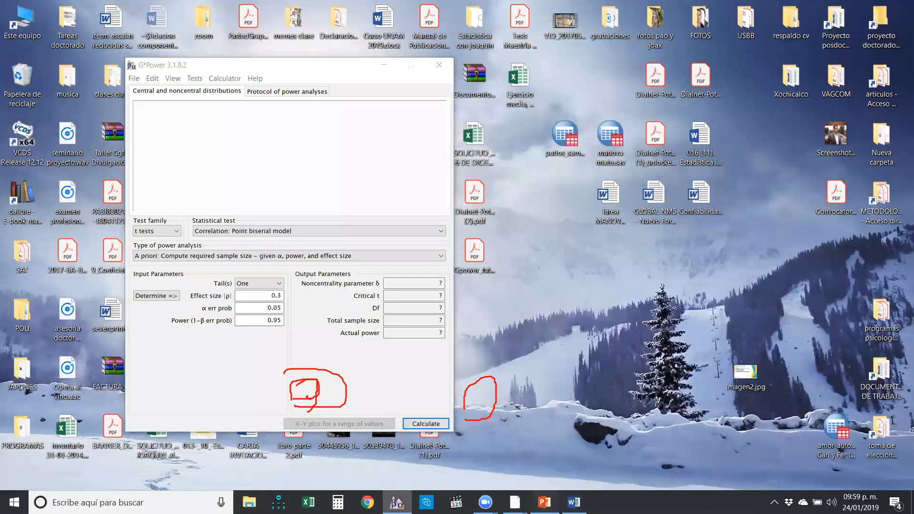
Switch back to the SPSS output viewer and clear the red freehand markings over the crosstab results
mouse_move(515, 502)
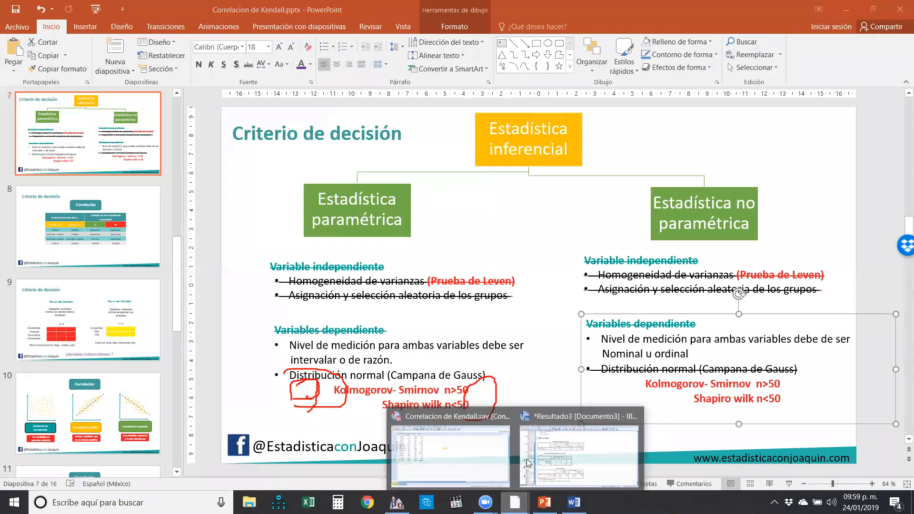
left_click(555, 446)
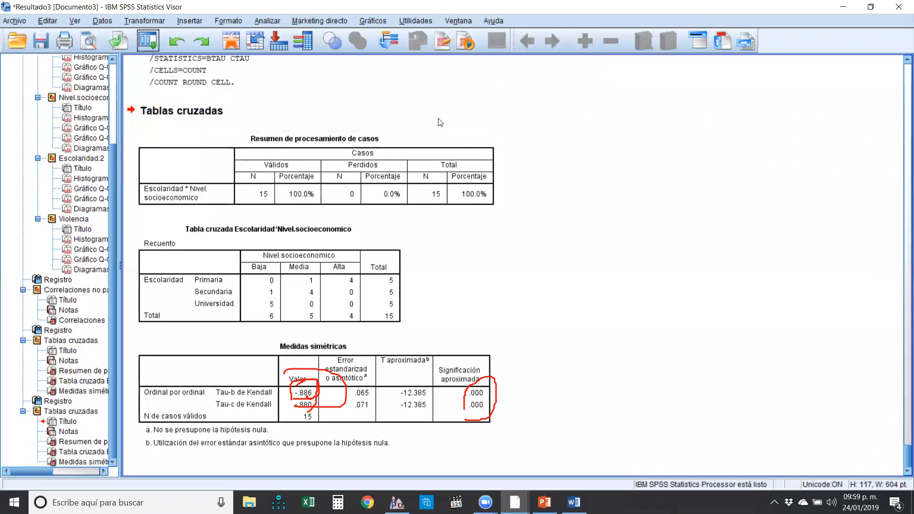
scroll(428, 215, "up", 3)
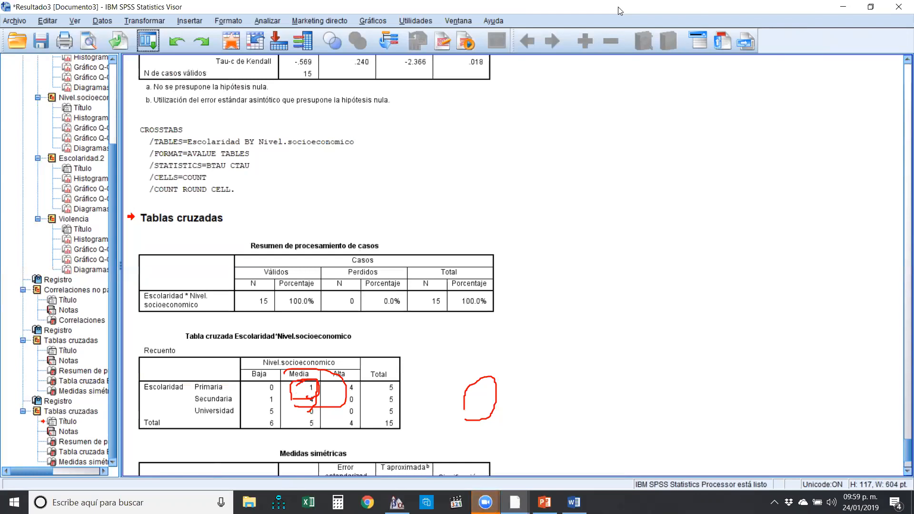
left_click(553, 101)
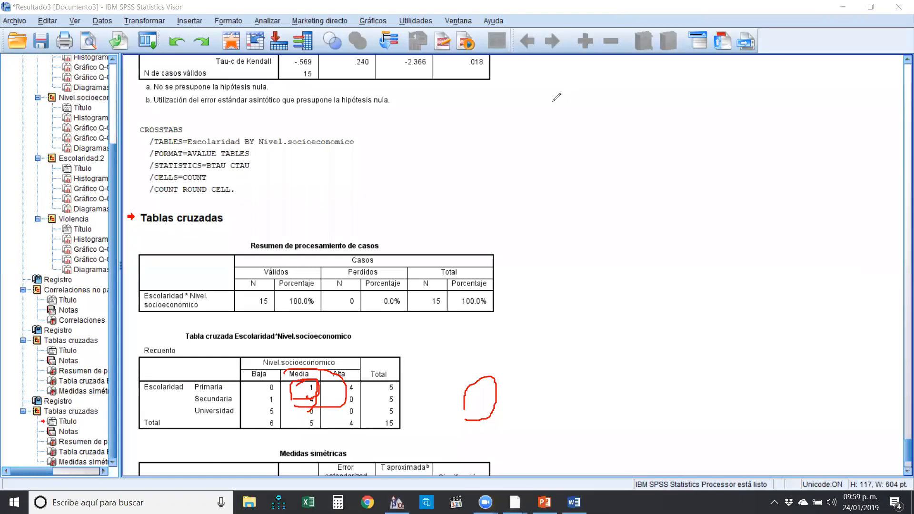
left_click(671, 7)
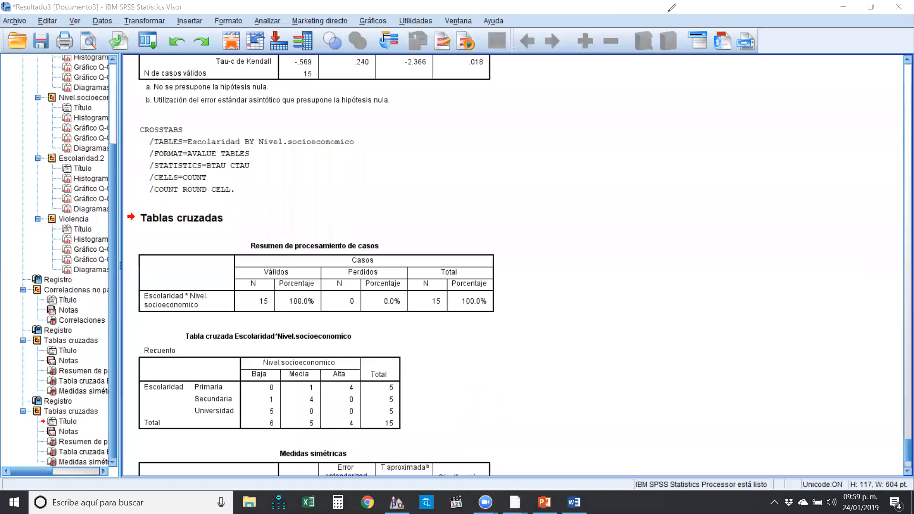
Compare the Tau-b and Tau-c results of both crosstabs, ending on the Escolaridad.2 by Violencia tables
scroll(302, 281, "up", 3)
scroll(302, 281, "up", 2)
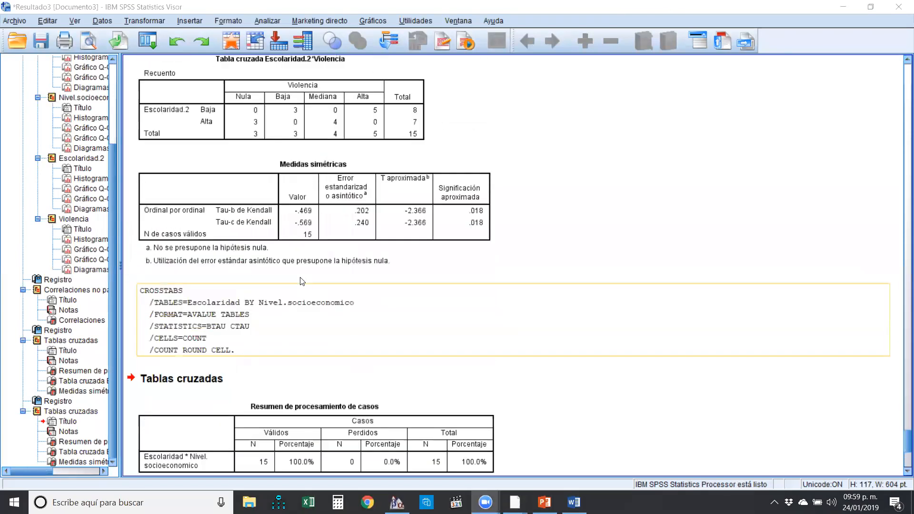
scroll(302, 281, "down", 8)
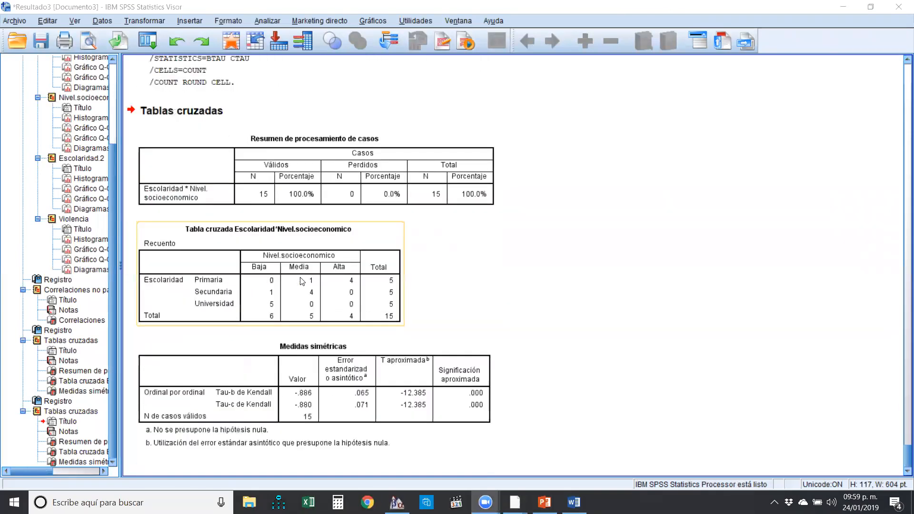
scroll(302, 281, "up", 10)
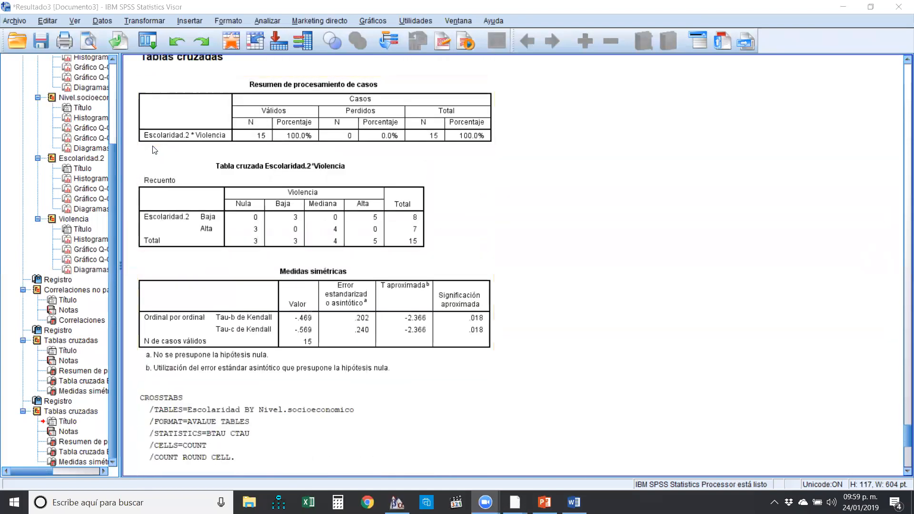
scroll(357, 91, "up", 2)
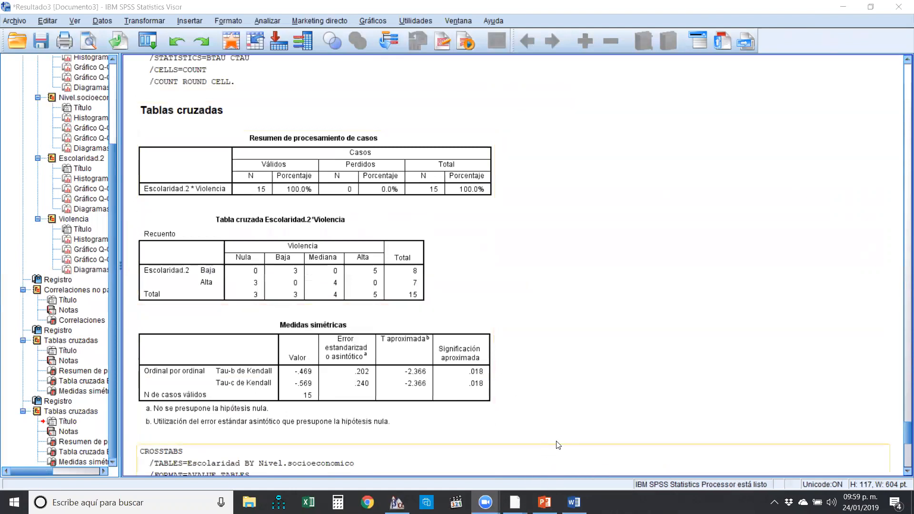
Switch to G*Power and choose the Correlation: Bivariate normal model test
mouse_move(397, 502)
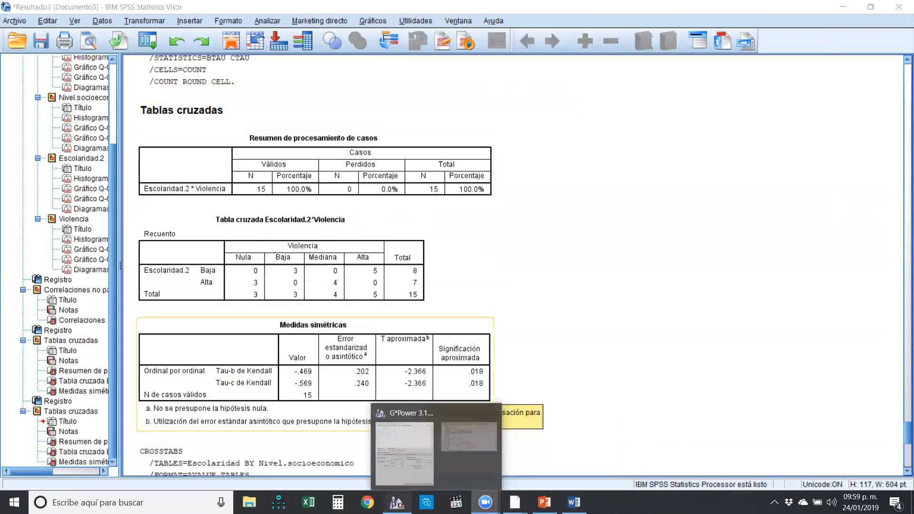
left_click(397, 502)
left_click_drag(233, 73, 547, 72)
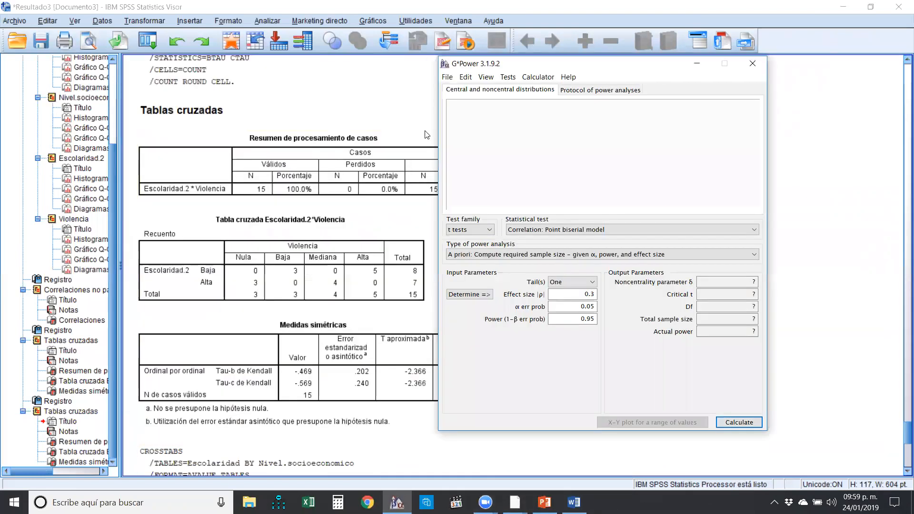
left_click(509, 78)
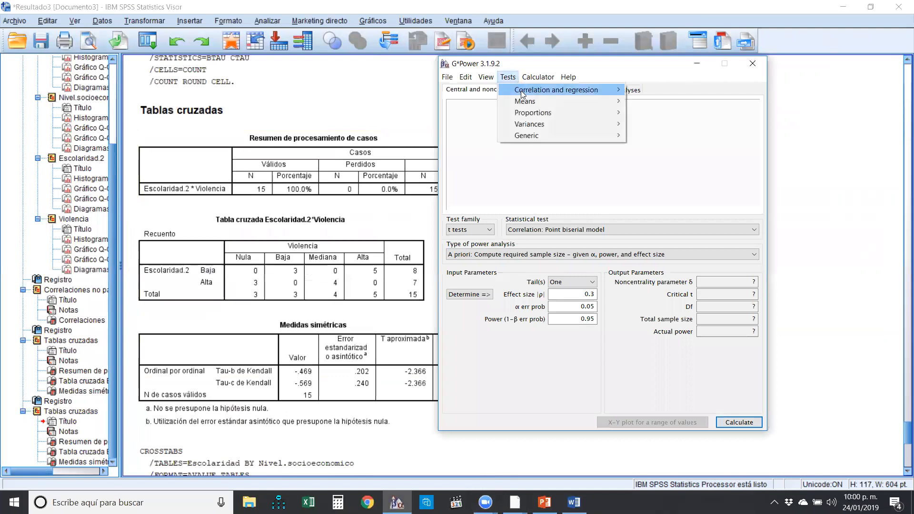
mouse_move(556, 90)
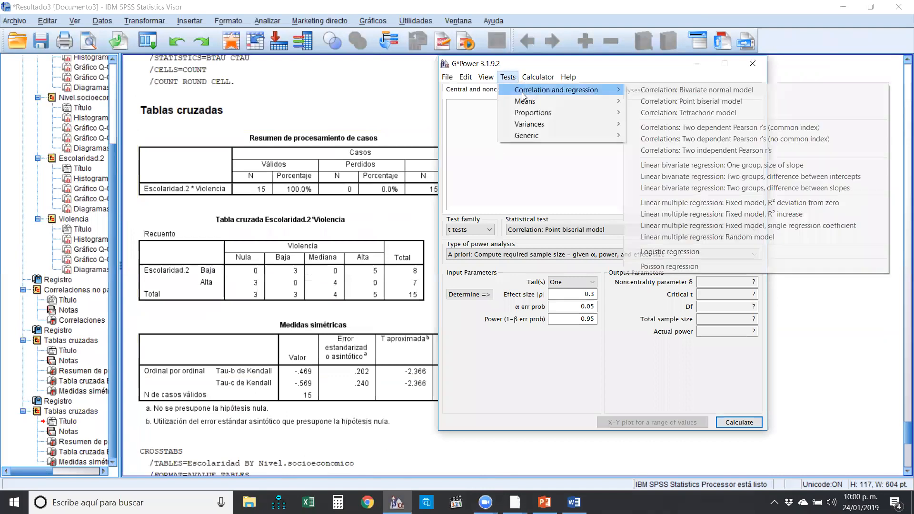
left_click(729, 90)
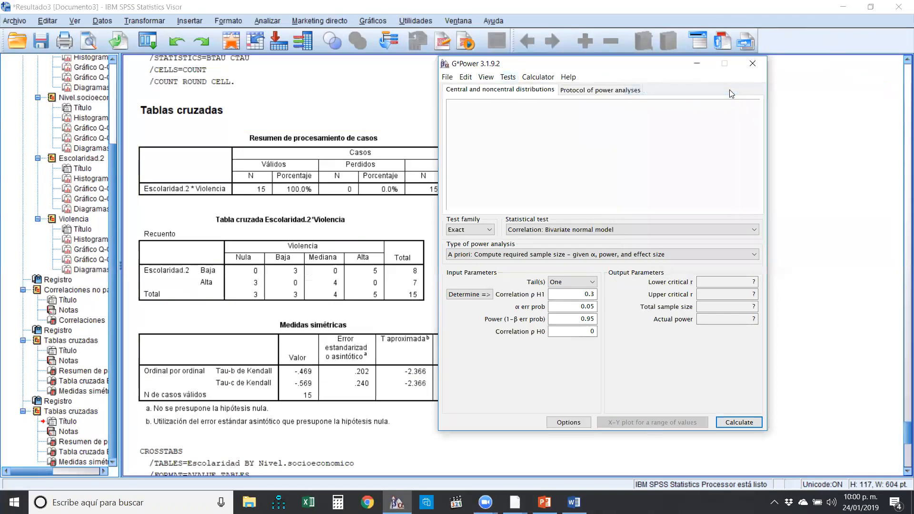
left_click_drag(627, 72, 519, 43)
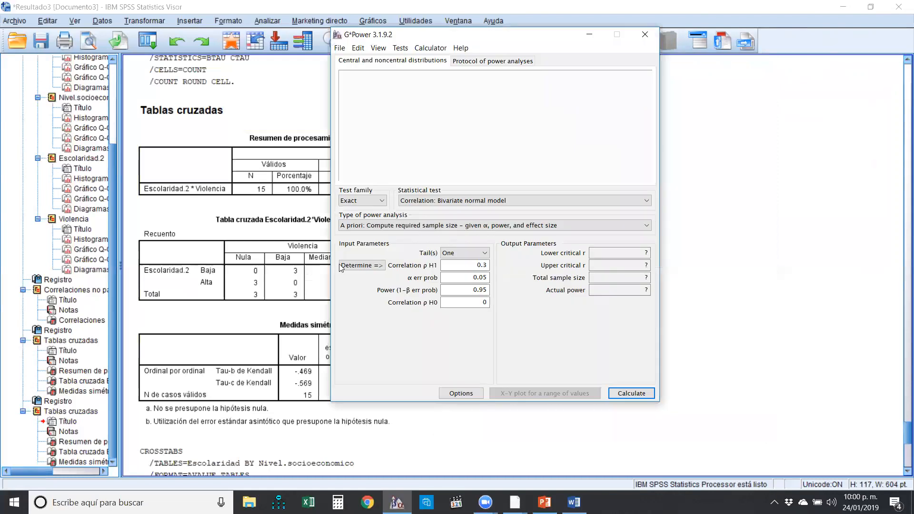
Set the power analysis type to Post hoc: Compute achieved power, with two tails
left_click(365, 225)
left_click(363, 258)
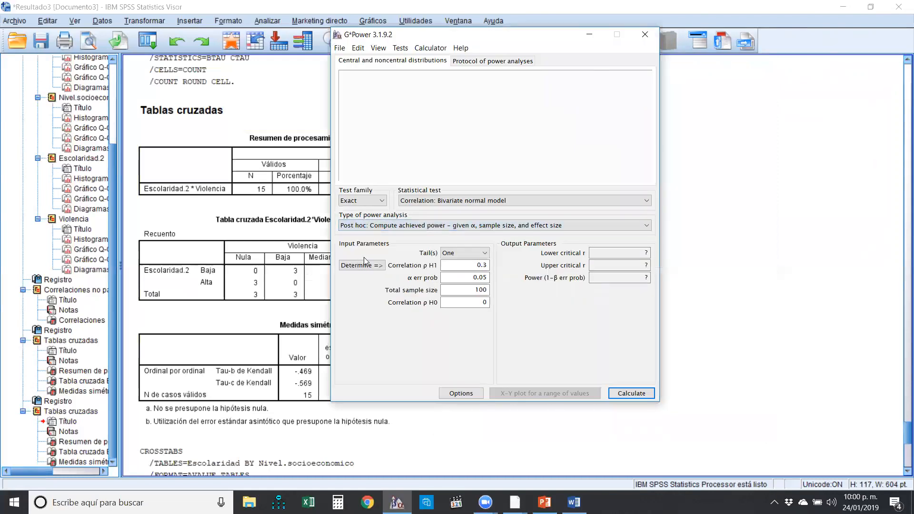
left_click(462, 256)
left_click(457, 272)
left_click(361, 24)
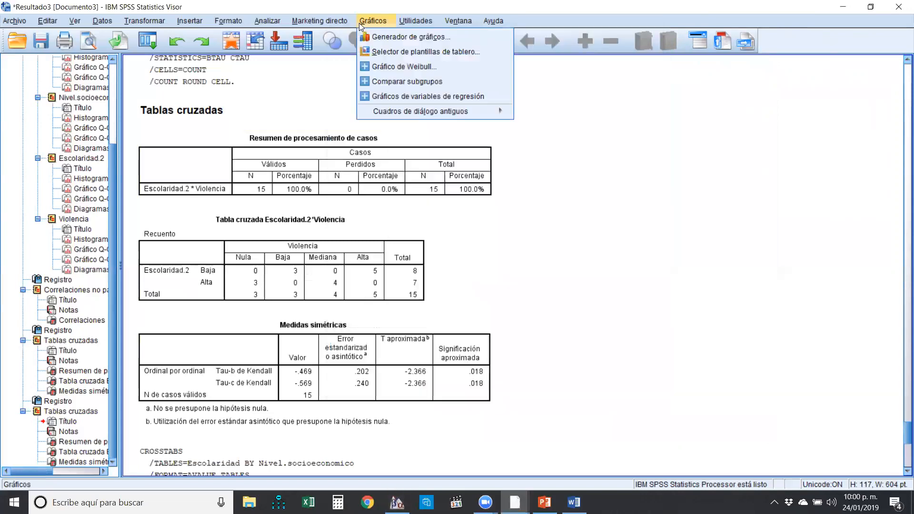
left_click(397, 502)
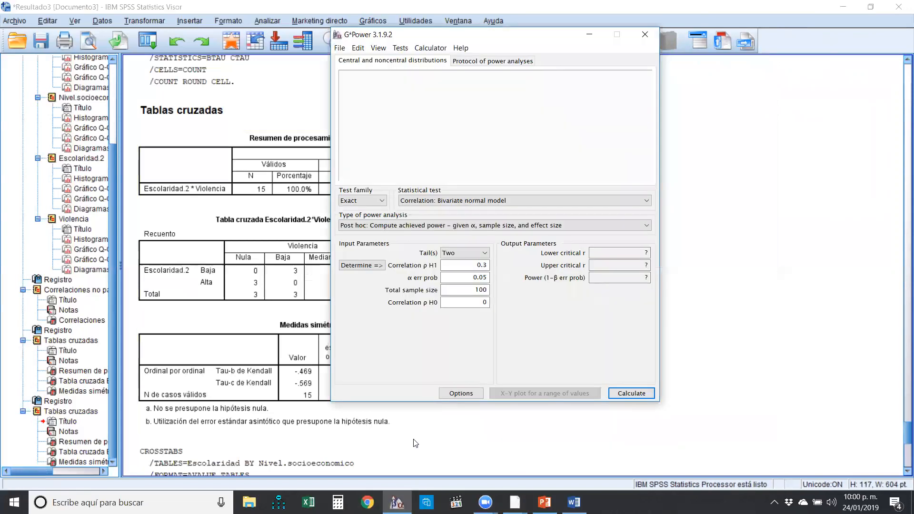
Open the effect size calculator for Correlation ρ H1 and set the coefficient of determination ρ² to .569, the Tau-c value
left_click(378, 266)
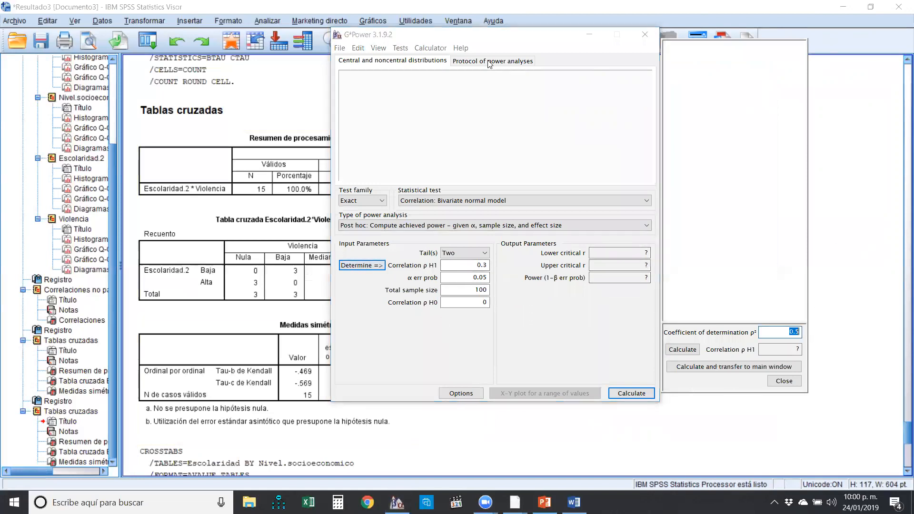
left_click(360, 42)
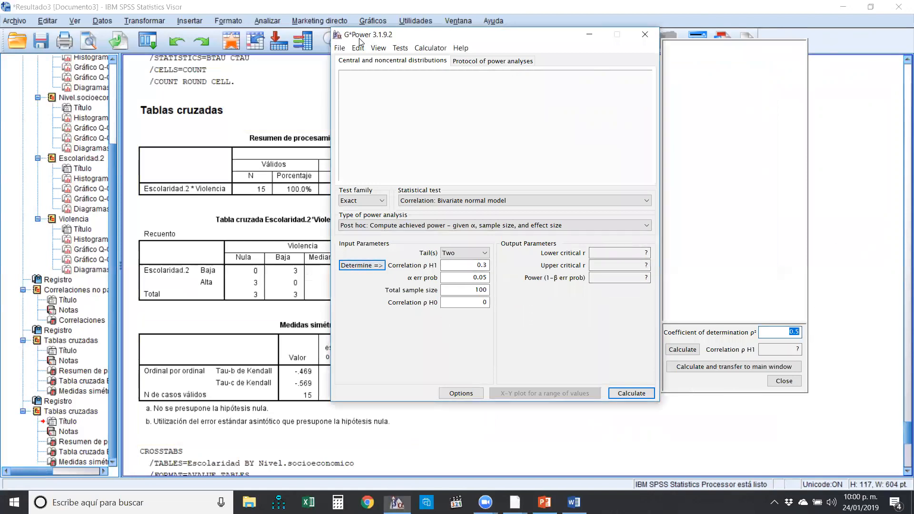
left_click_drag(359, 37, 426, 87)
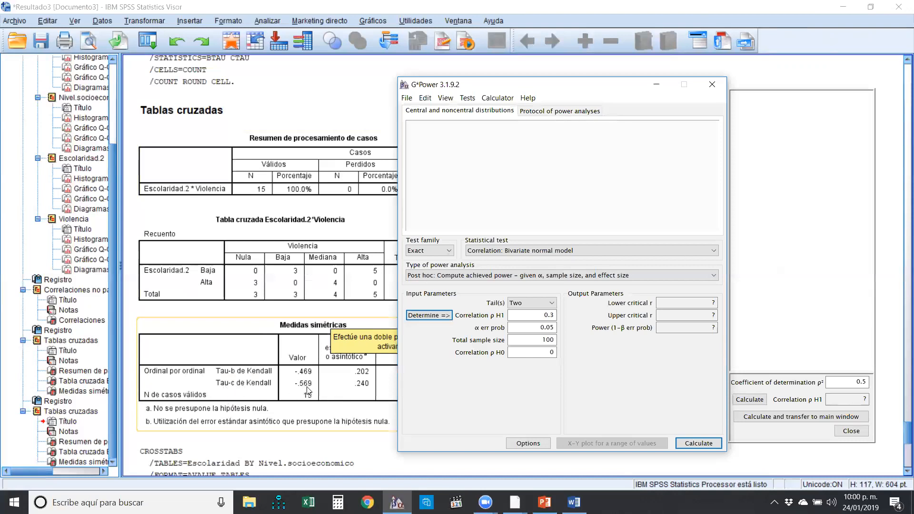
double_click(856, 383)
type(".569")
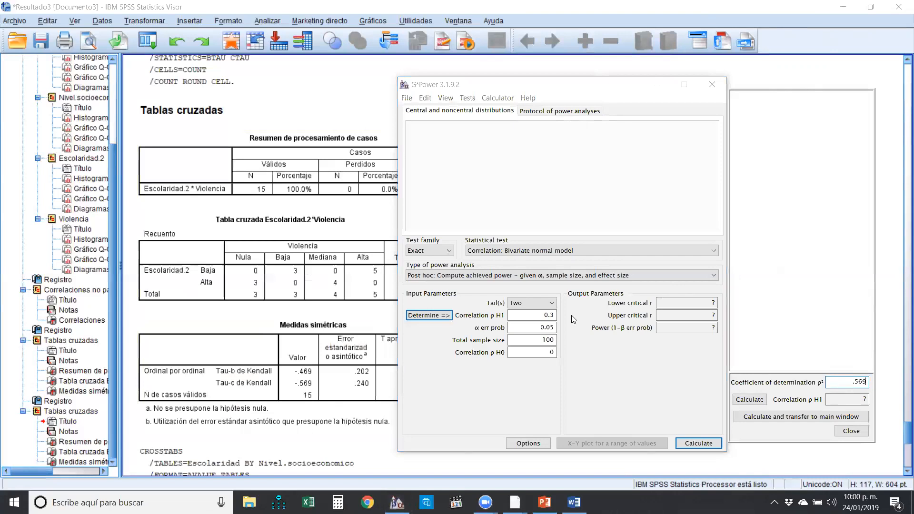
Set the α err prob to .018 and the total sample size to 15
left_click(565, 91)
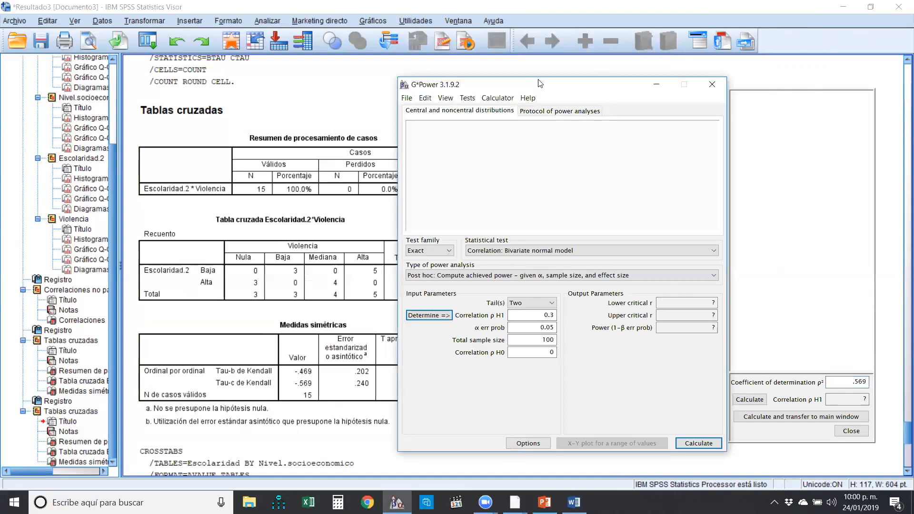
left_click_drag(541, 81, 566, 56)
left_click_drag(562, 299, 622, 301)
type(".018")
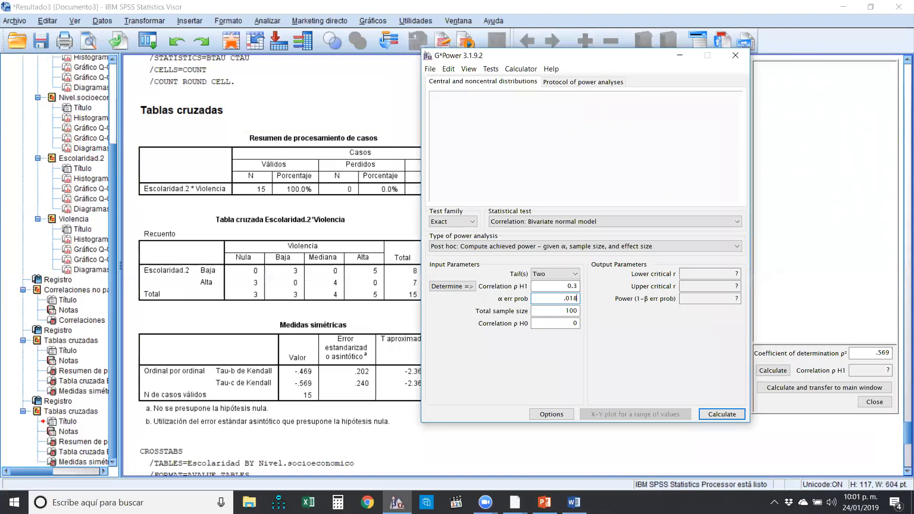
key("Tab")
type("15")
left_click_drag(698, 63, 524, 94)
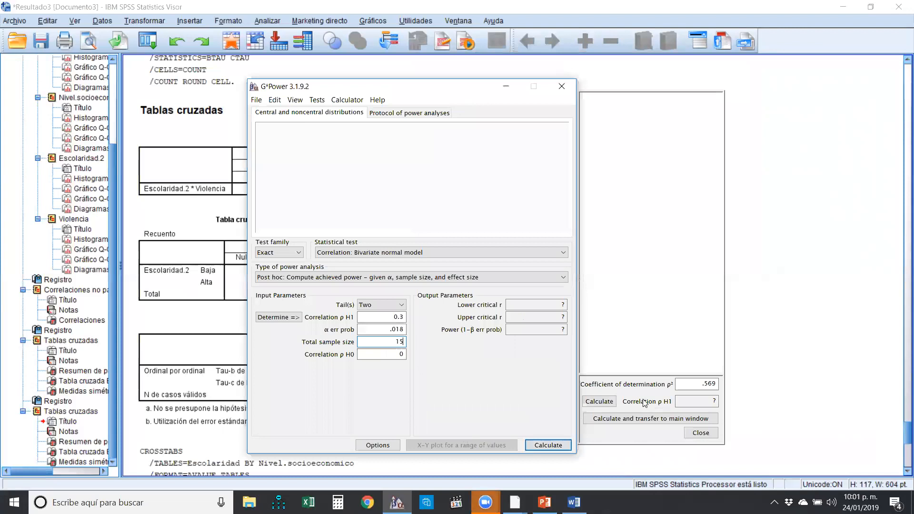
Calculate Correlation ρ H1 from the coefficient of determination, transfer it to the main window, and highlight the transferred value
left_click(599, 402)
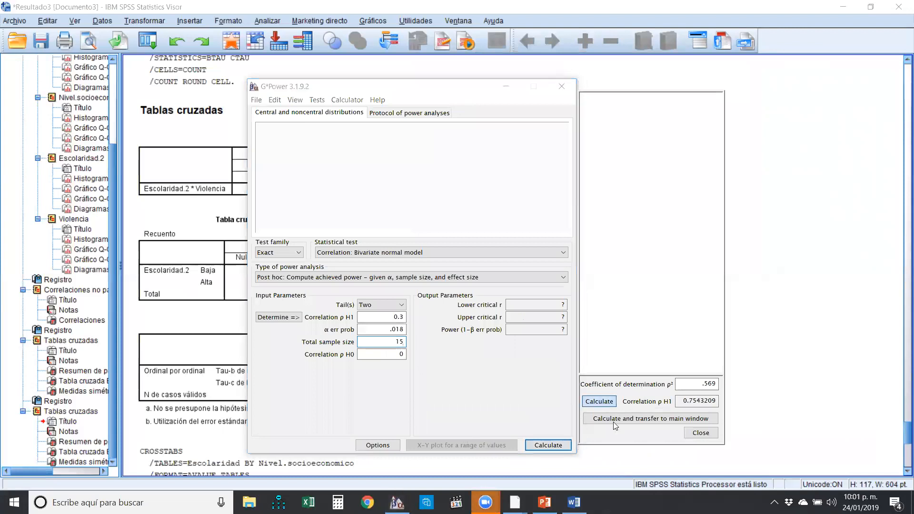
left_click_drag(681, 404, 713, 403)
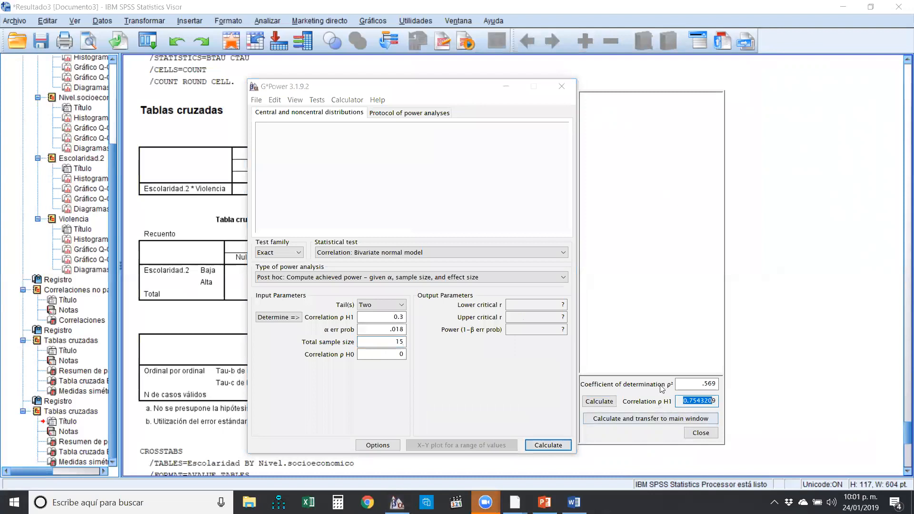
left_click(635, 419)
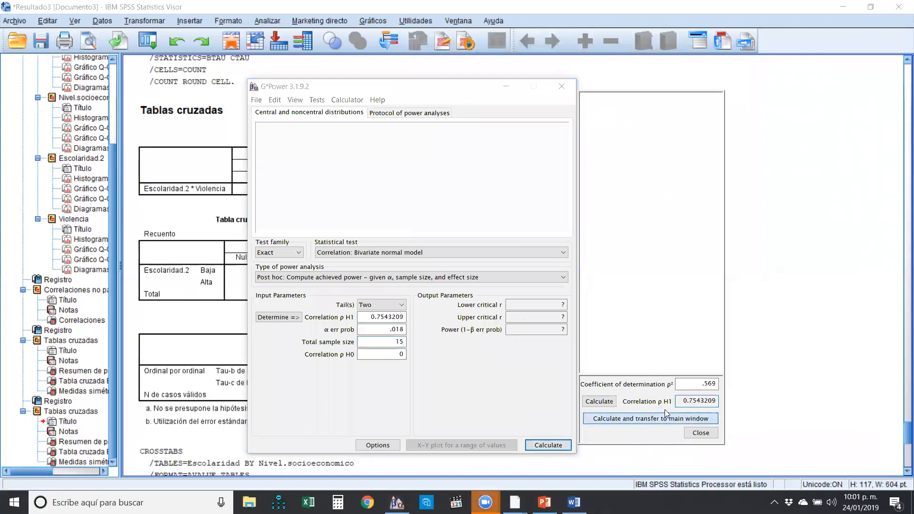
left_click(382, 317)
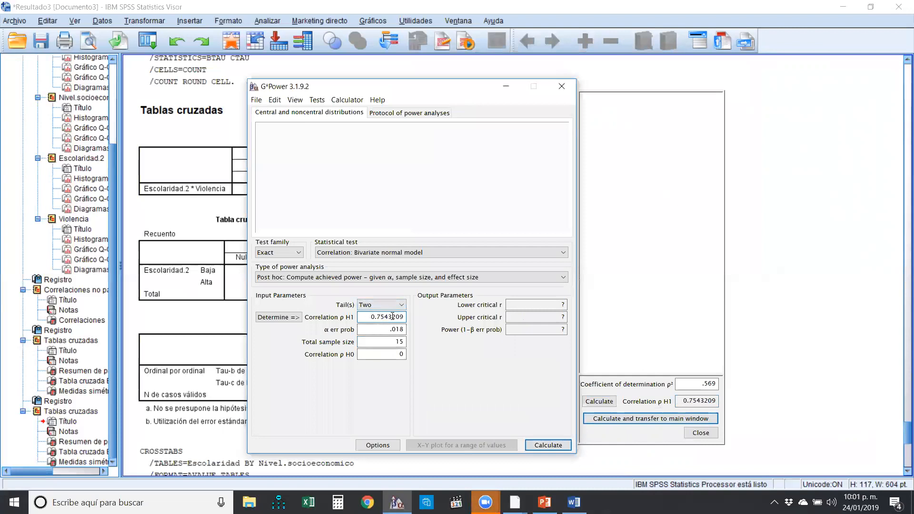
left_click_drag(361, 318, 400, 318)
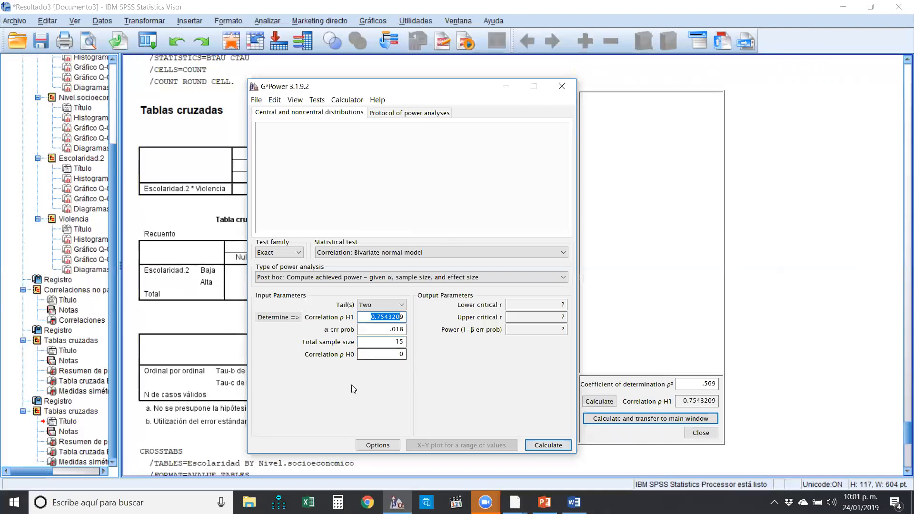
left_click_drag(394, 89, 374, 73)
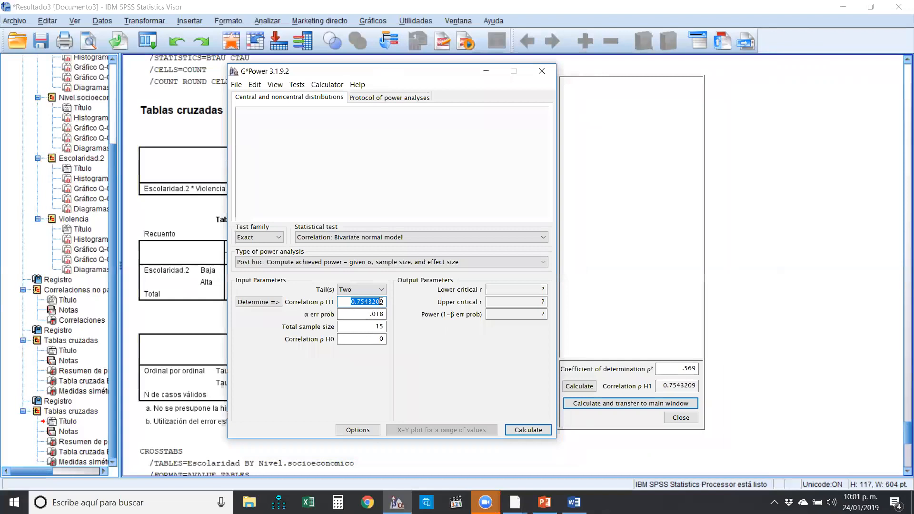
Recheck the α err prob and sample size entries, calculate the achieved power, and highlight the Power (1-β err prob) value
double_click(380, 315)
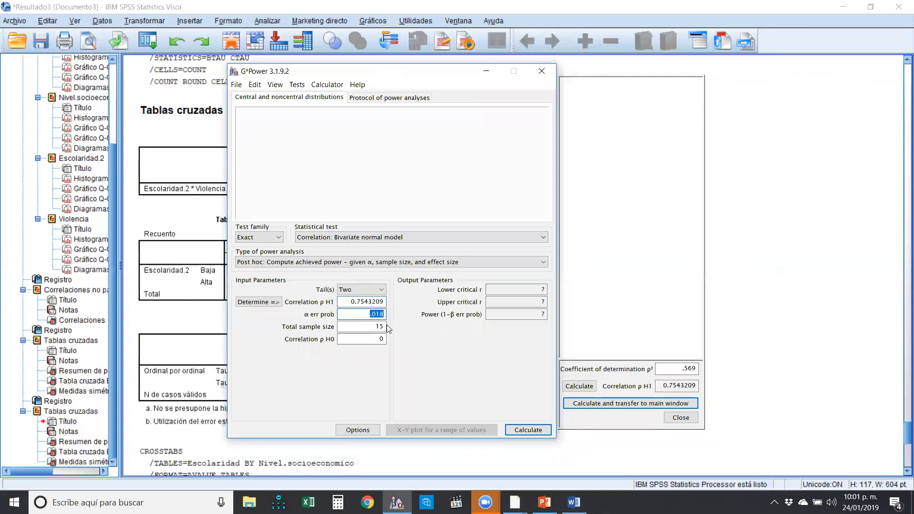
left_click(377, 328)
left_click(538, 429)
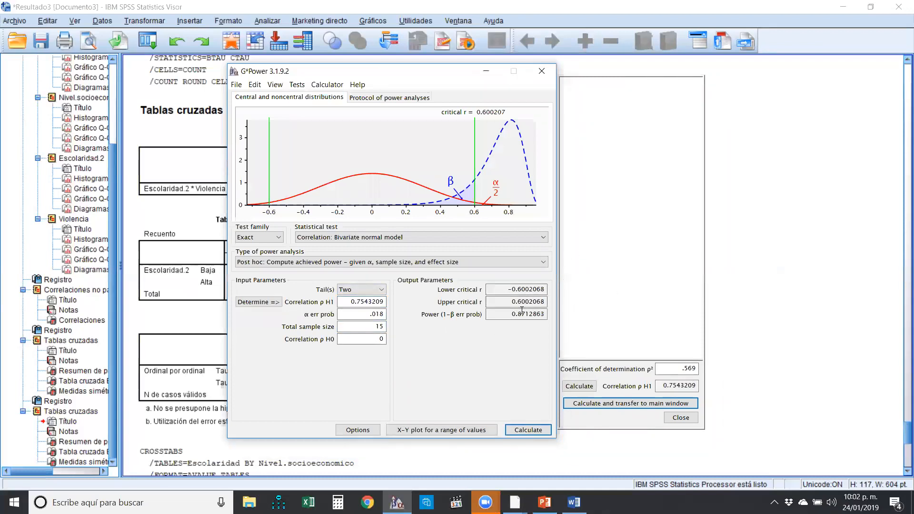
left_click_drag(515, 315, 546, 315)
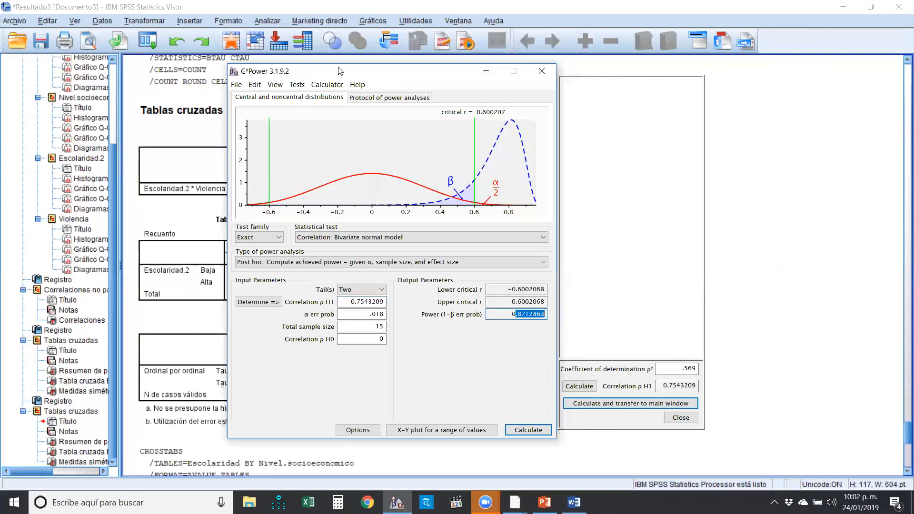
left_click_drag(374, 71, 542, 79)
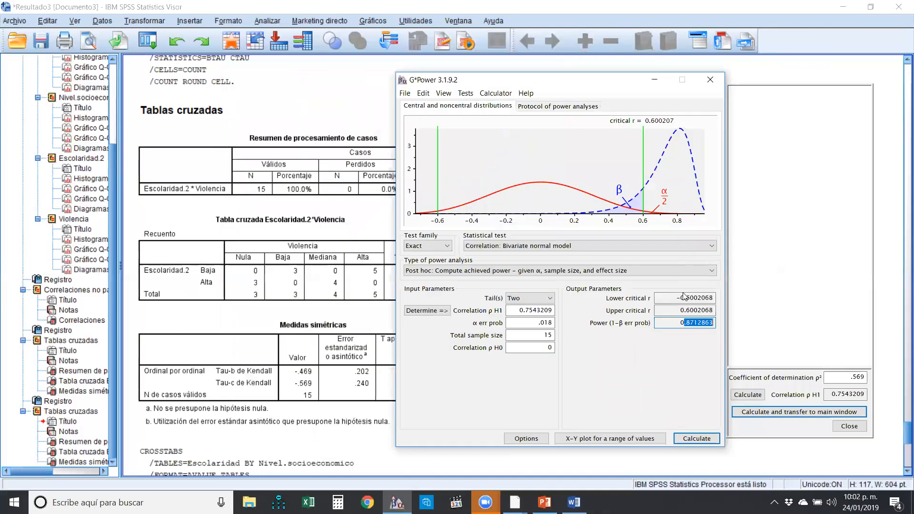
left_click_drag(679, 322, 715, 327)
Review the Escolaridad.2 by Violencia tables beside the power results and switch to the Word document Correlacion de kendall.docx
left_click_drag(607, 87, 648, 87)
left_click(409, 180)
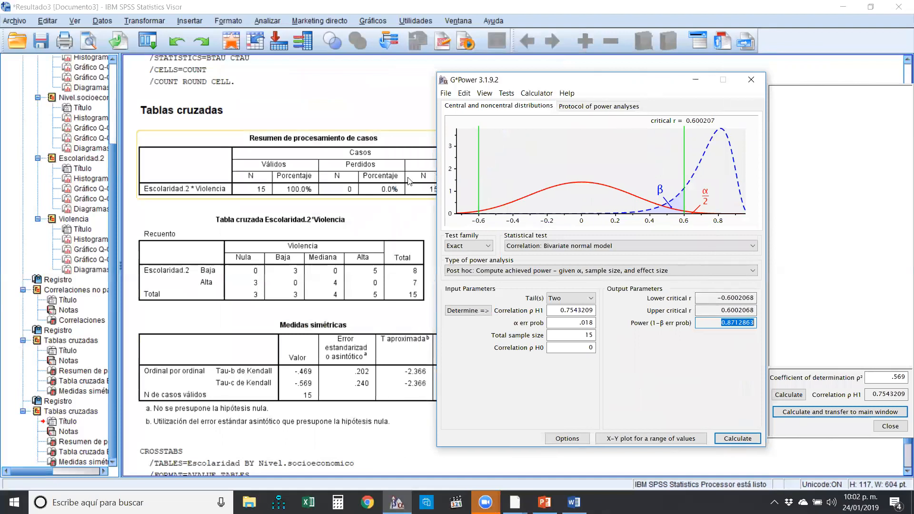
left_click(243, 234)
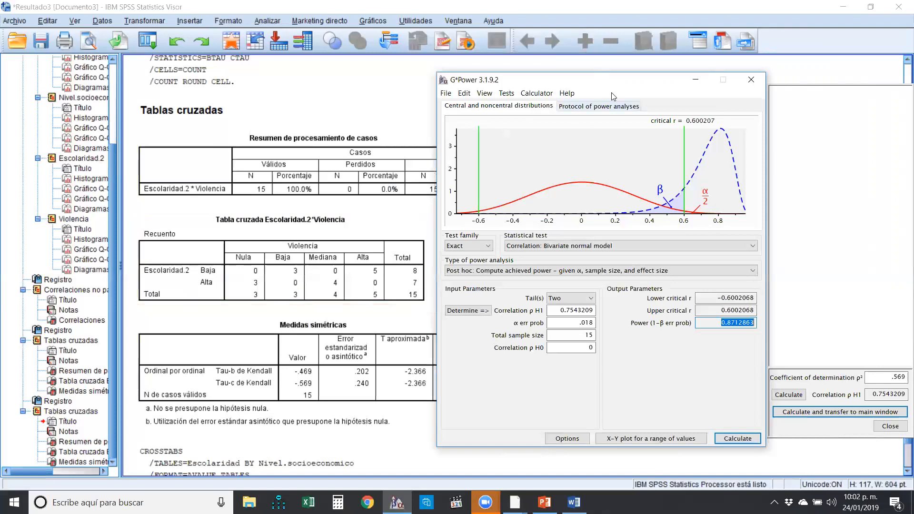
left_click_drag(585, 82, 428, 80)
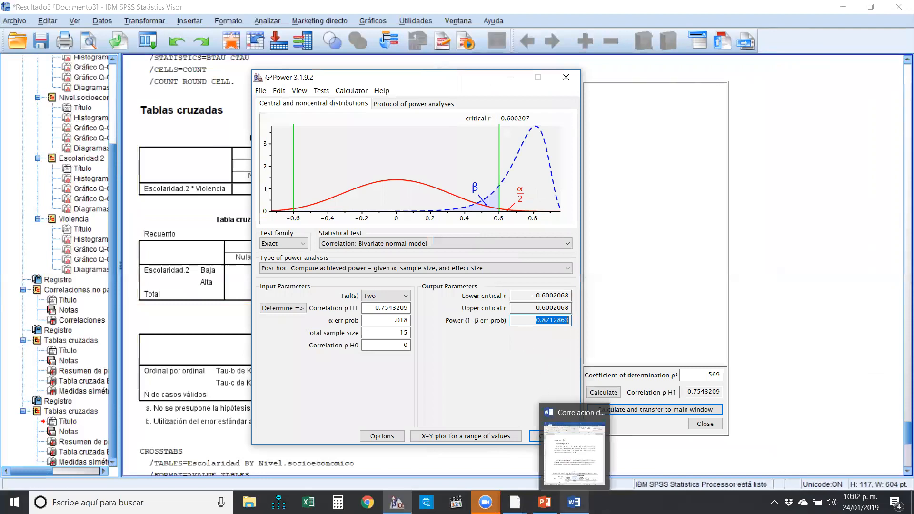
left_click(573, 502)
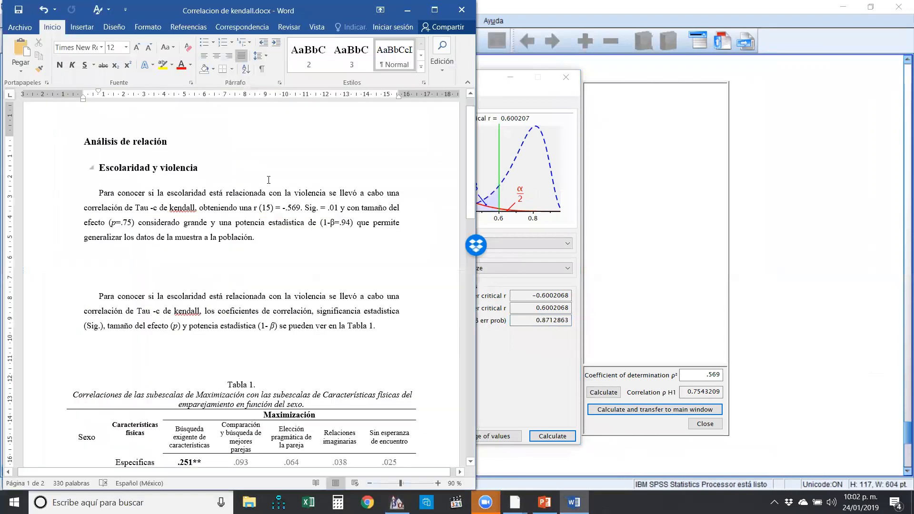